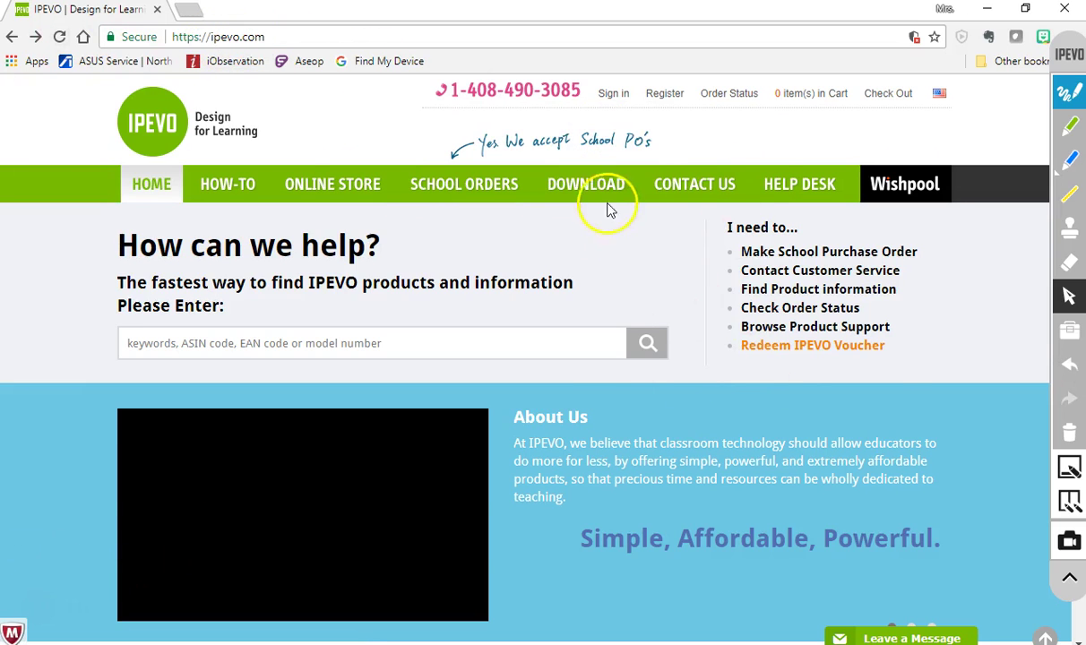
Go to the ipevo.com Annotator page and start downloading Annotator_v4.2.0.59.msi.zip.
mouse_move(587, 199)
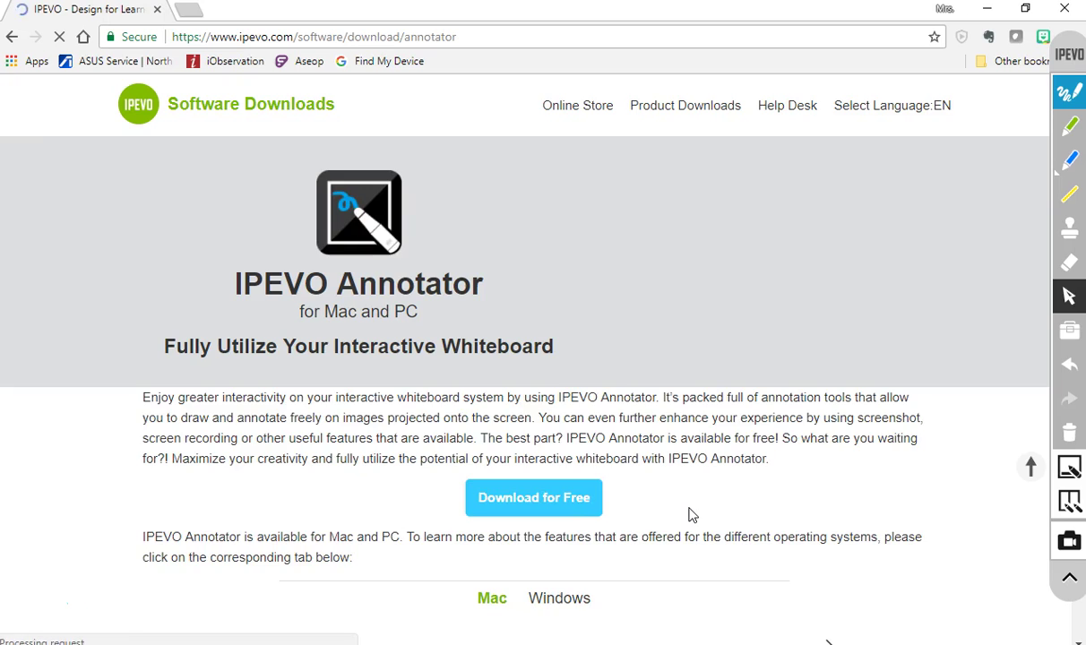
scroll(690, 513, "down", 2)
left_click(564, 375)
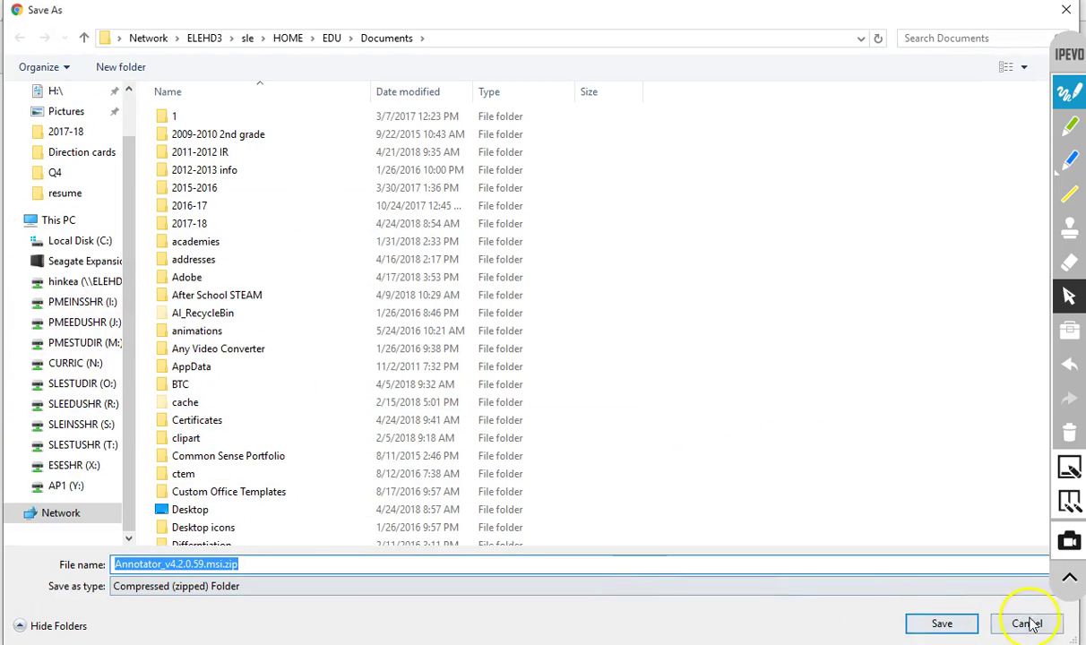
Close the Save As dialog and nudge the annotation toolbar slightly left and down.
left_click(1065, 9)
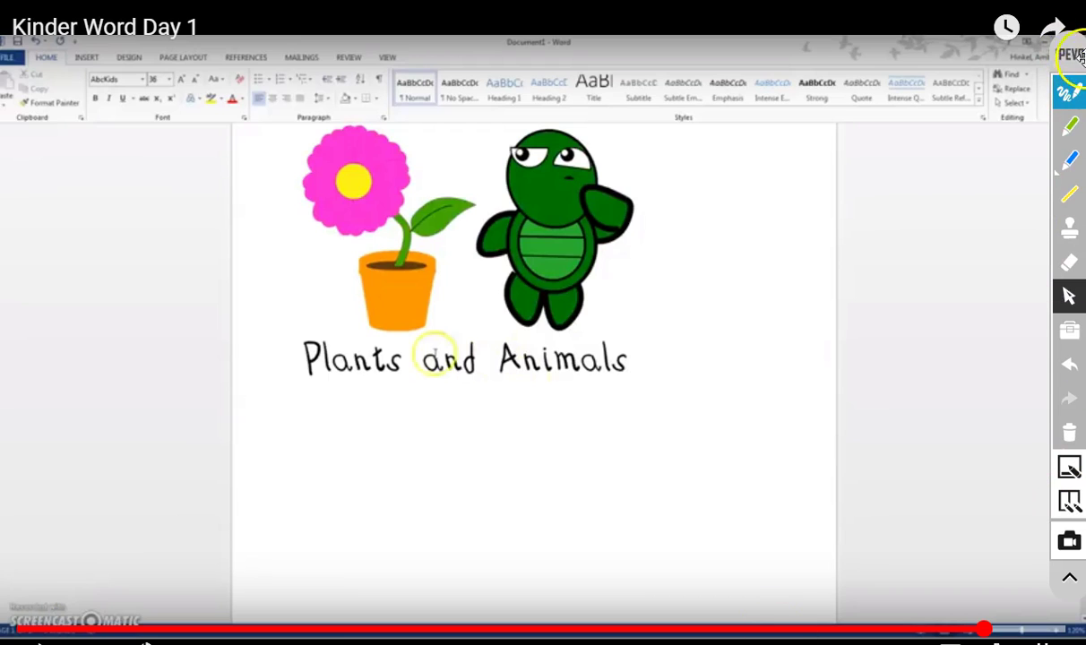
mouse_move(1071, 55)
left_mouse_down()
mouse_move(1050, 60)
mouse_move(1043, 80)
left_mouse_up()
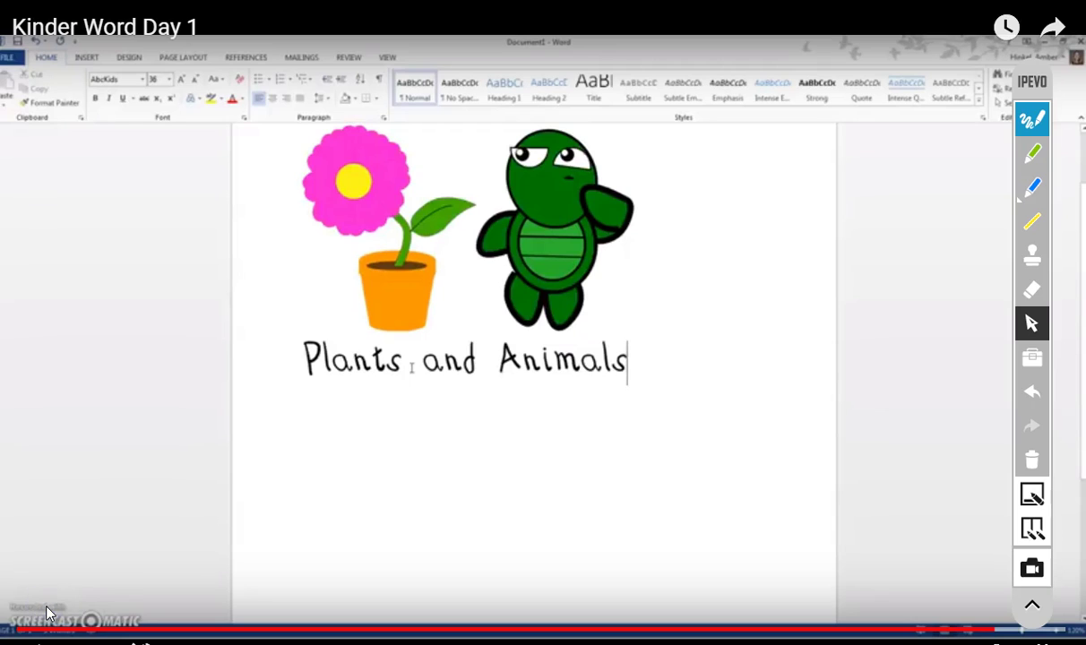
Rewind the Kinder Word Day 1 video to an earlier point and resume playback.
left_click(391, 631)
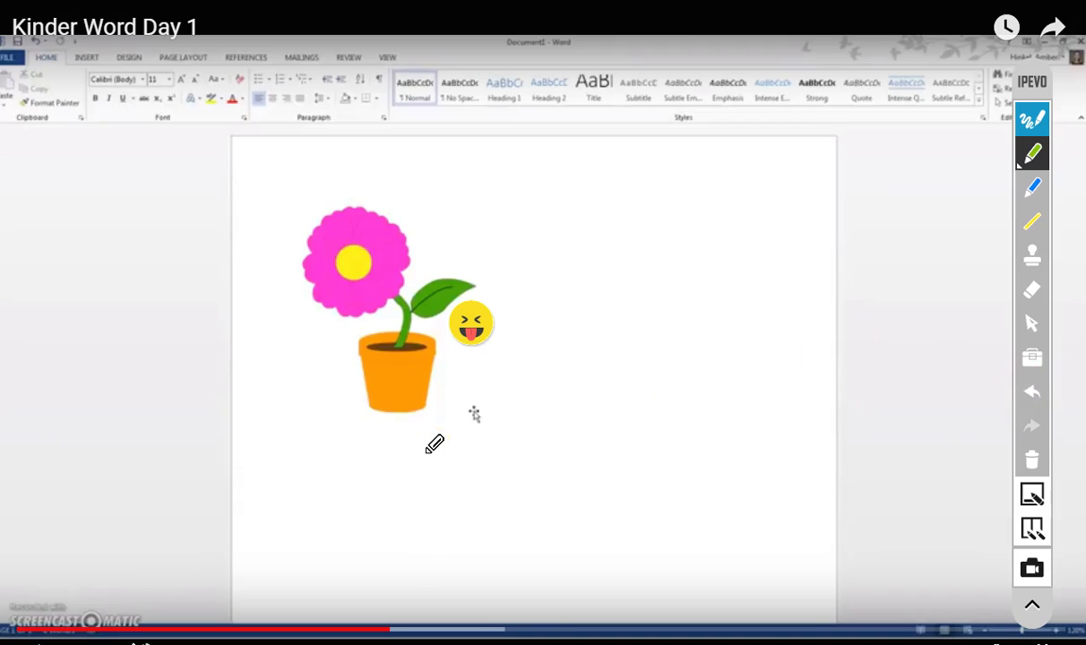
left_click(474, 403)
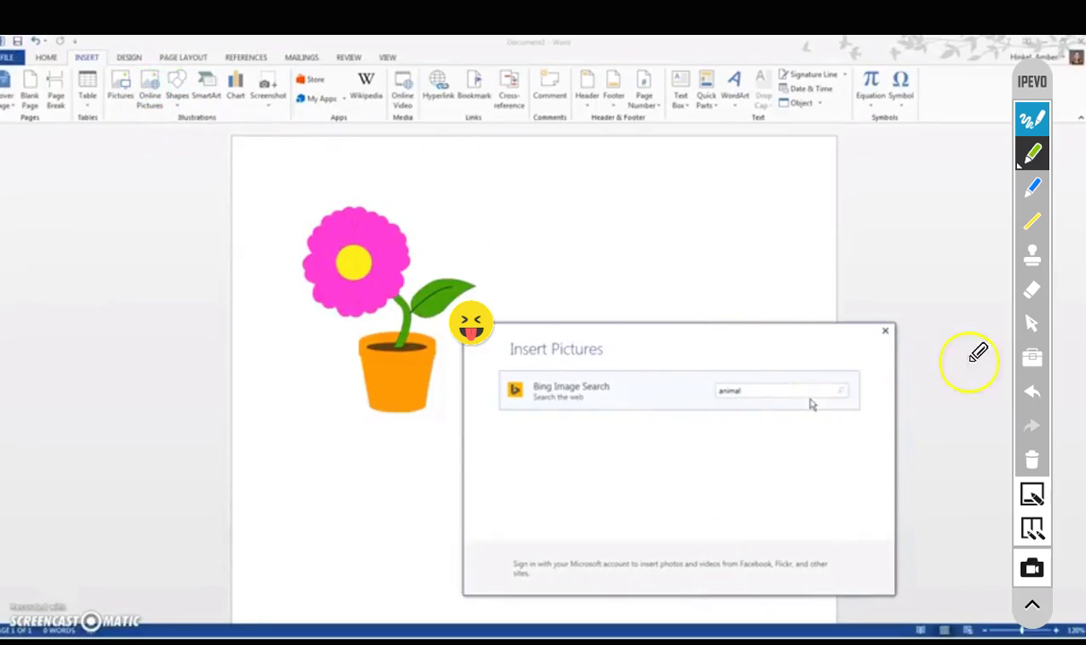
Circle the first Bing animal results in blue, then clear all annotations.
left_click(1032, 188)
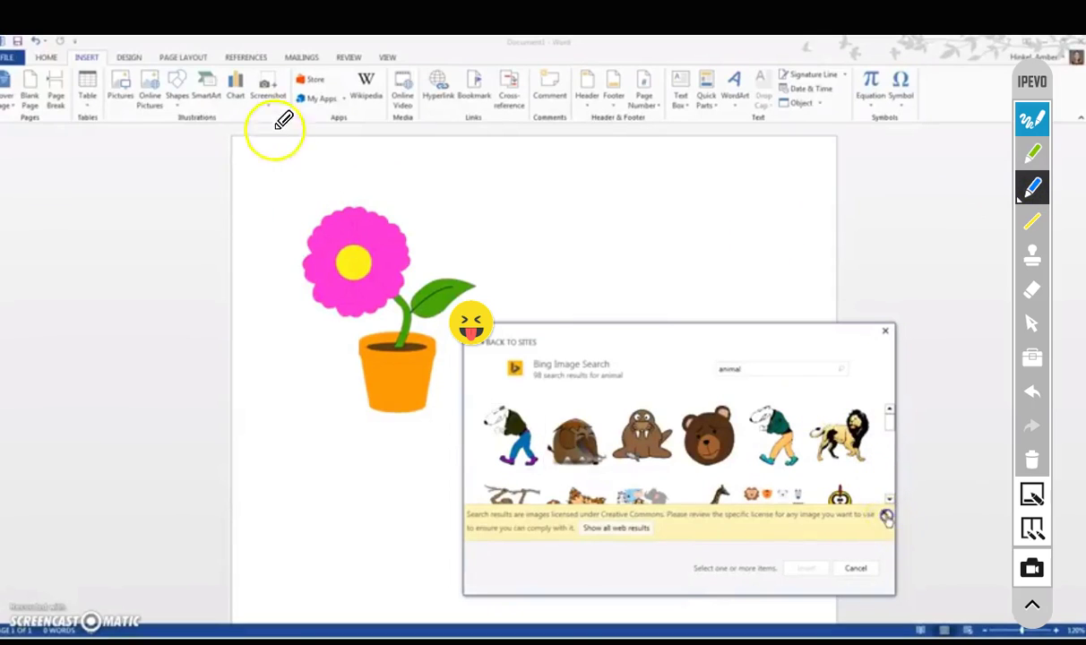
mouse_move(584, 319)
left_mouse_down()
mouse_move(548, 320)
mouse_move(573, 493)
mouse_move(661, 307)
mouse_move(533, 349)
left_mouse_up()
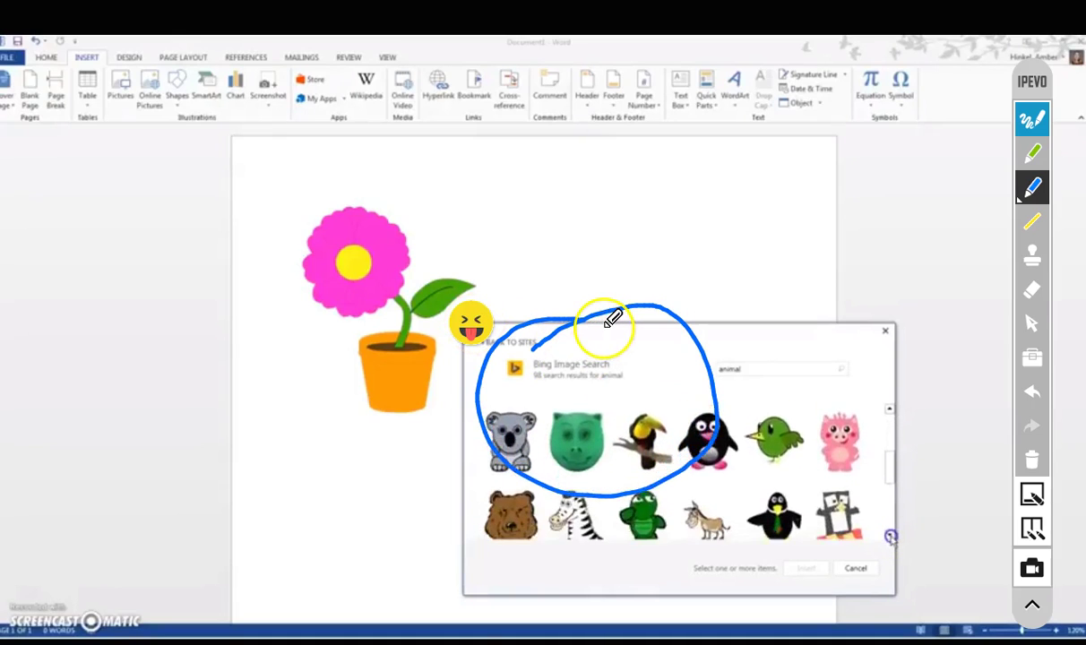
left_click(1032, 461)
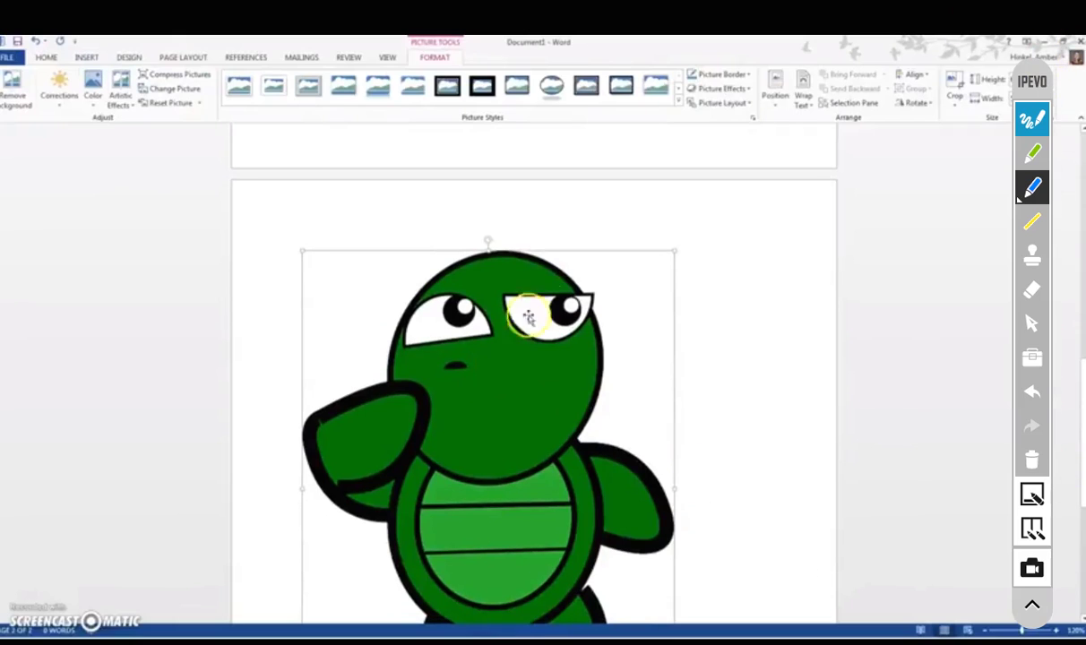
Draw a diagonal yellow highlighter line beside the turtle and erase a short piece of it.
left_click(1031, 221)
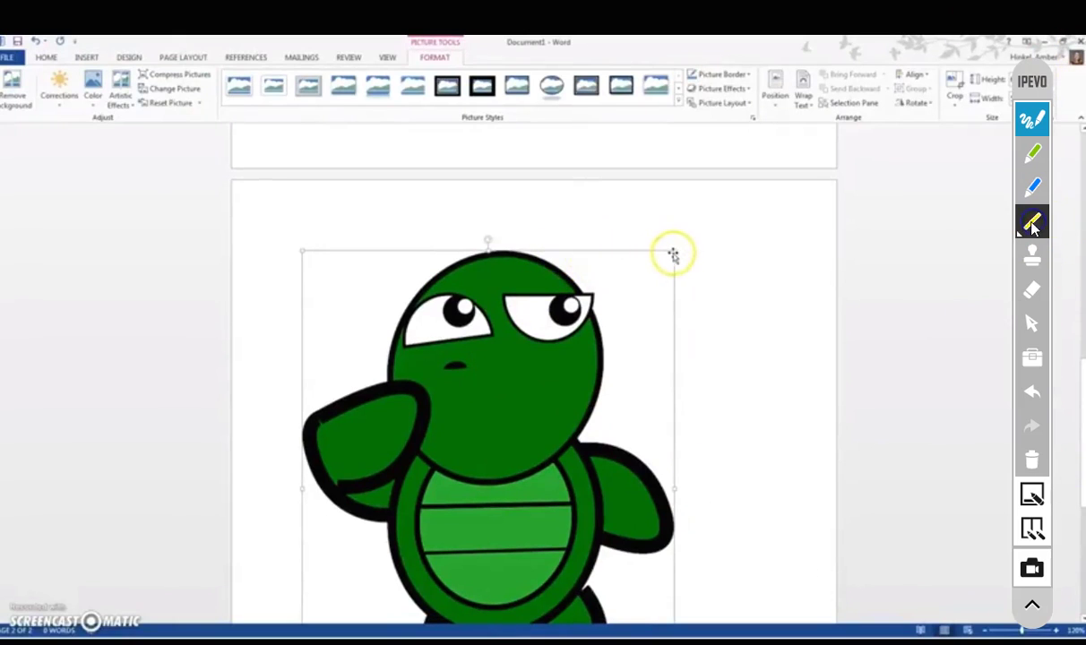
mouse_move(592, 247)
left_mouse_down()
mouse_move(751, 375)
mouse_move(770, 454)
left_mouse_up()
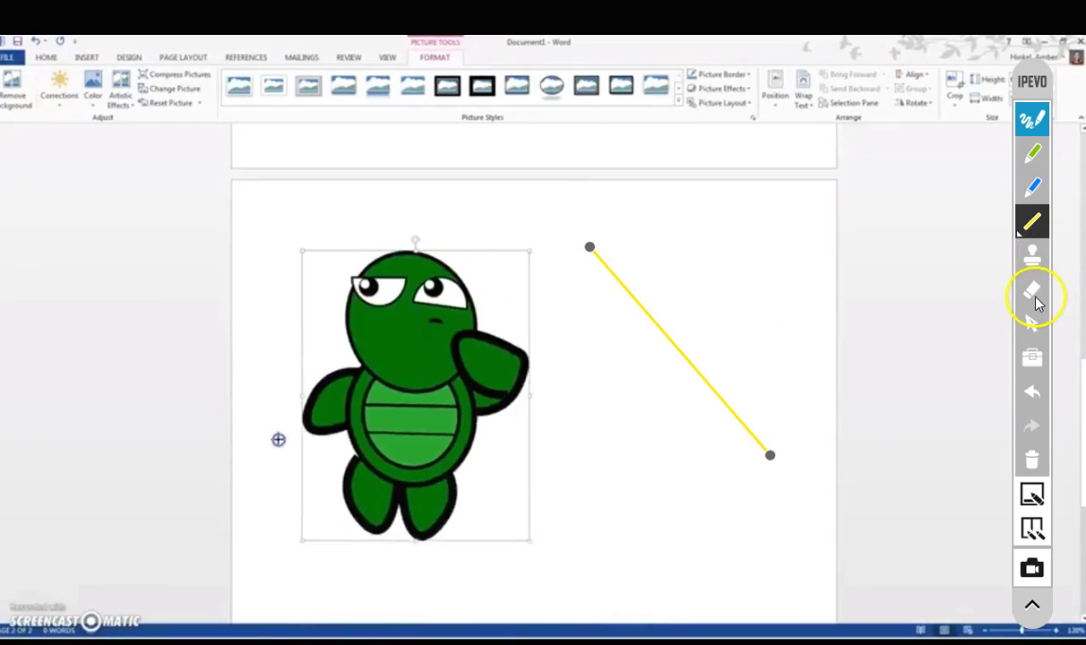
left_click(1032, 290)
left_click_drag(709, 390, 708, 368)
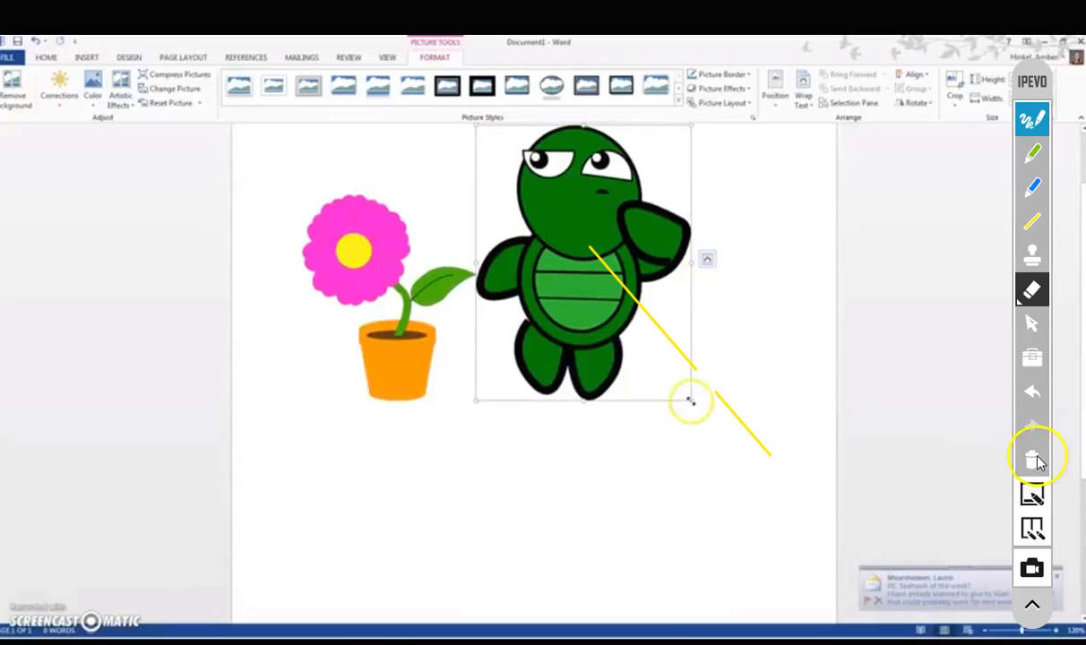
Widen the eraser, wipe most of the line, clear the remainder and return to the selection tool.
left_click(1032, 289)
mouse_move(723, 395)
left_mouse_down()
mouse_move(747, 449)
mouse_move(753, 429)
mouse_move(737, 412)
left_mouse_up()
left_click(1031, 455)
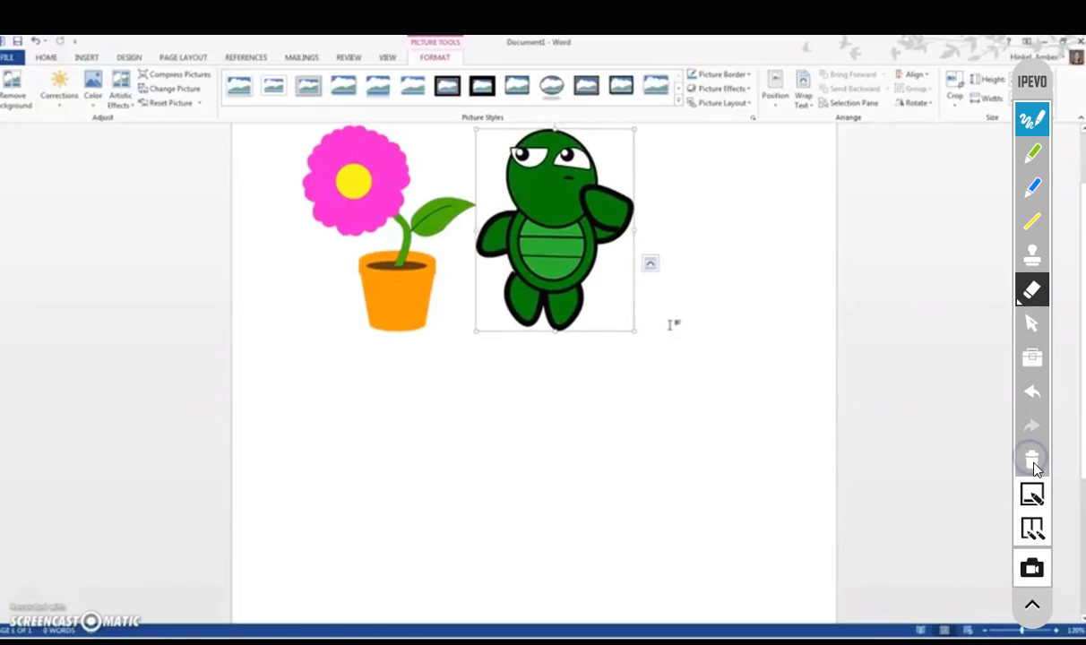
left_click(1046, 388)
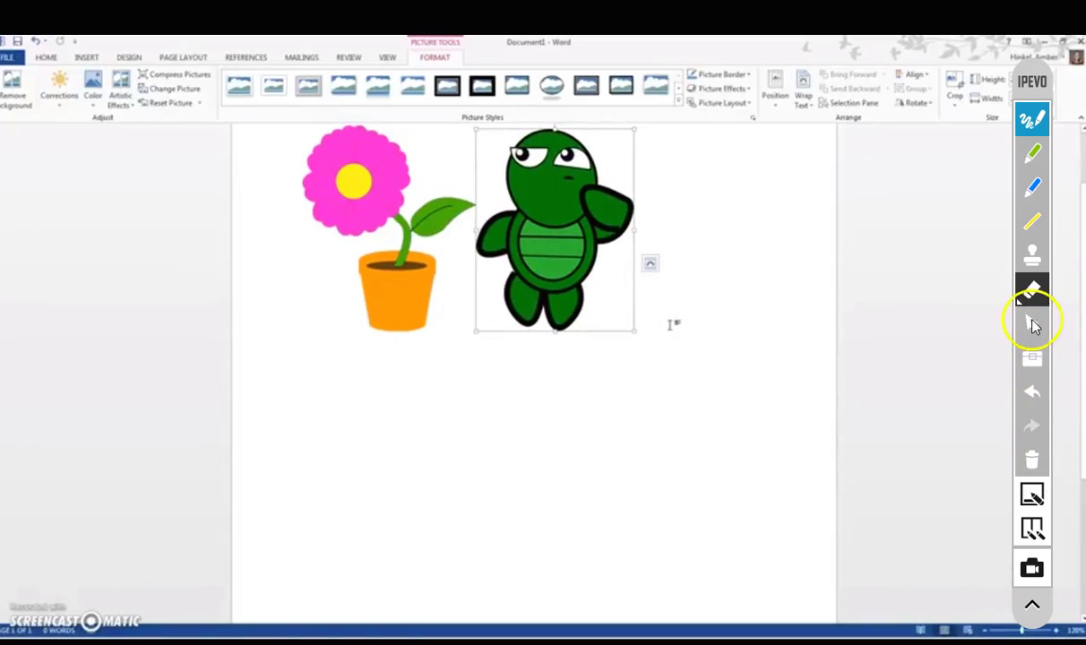
left_click(1032, 325)
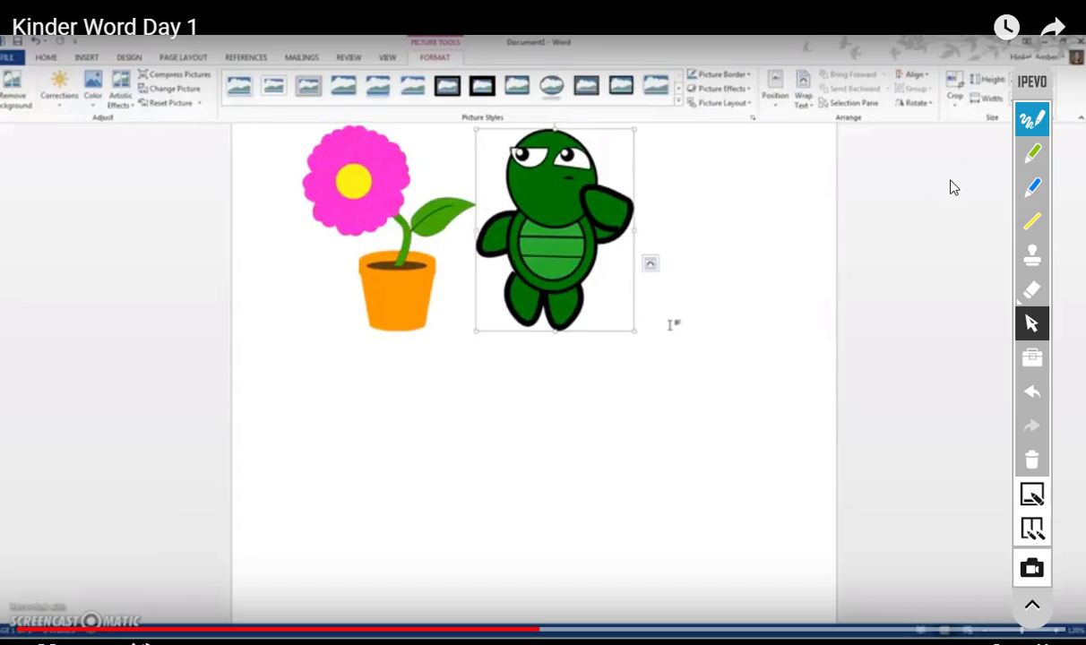
left_click(1032, 357)
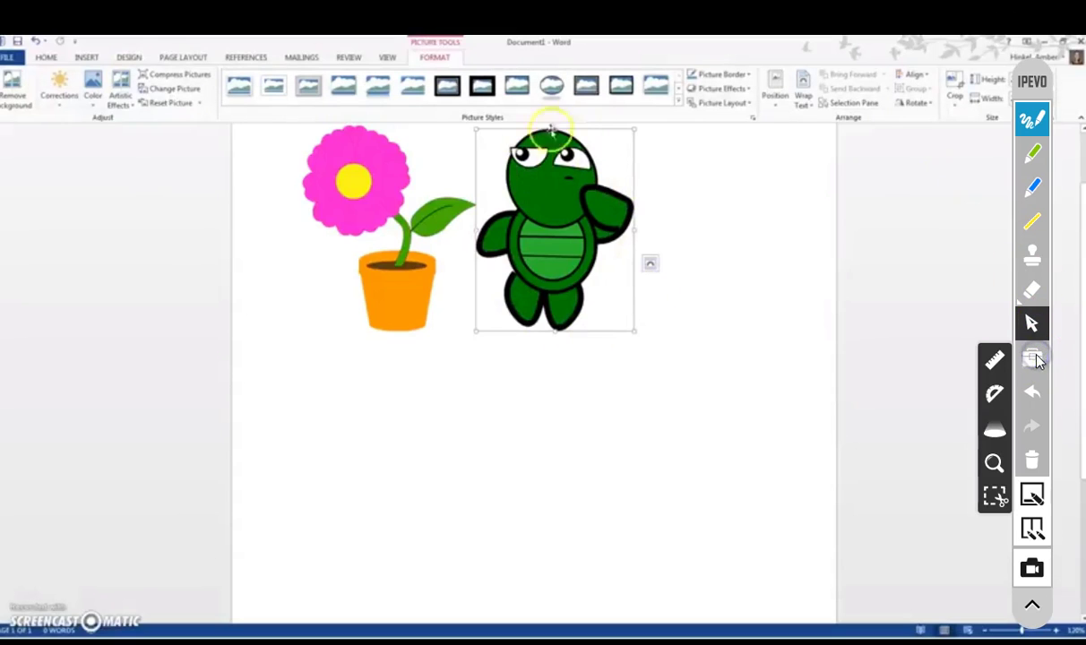
left_click(992, 362)
left_click_drag(242, 106, 274, 402)
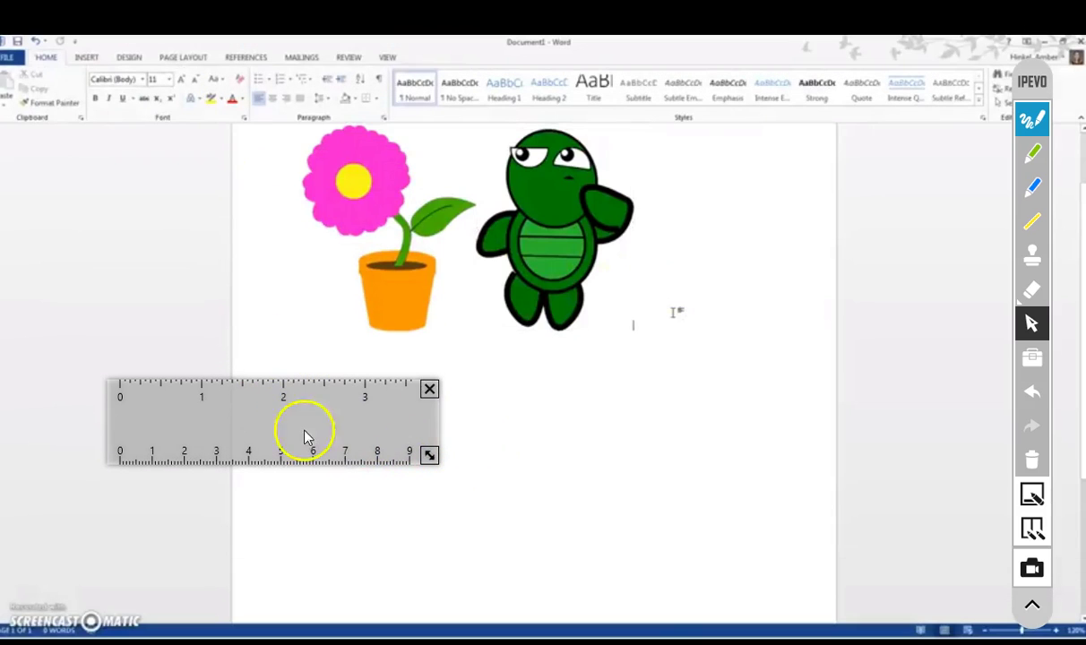
left_click_drag(429, 455, 257, 467)
left_click(353, 390)
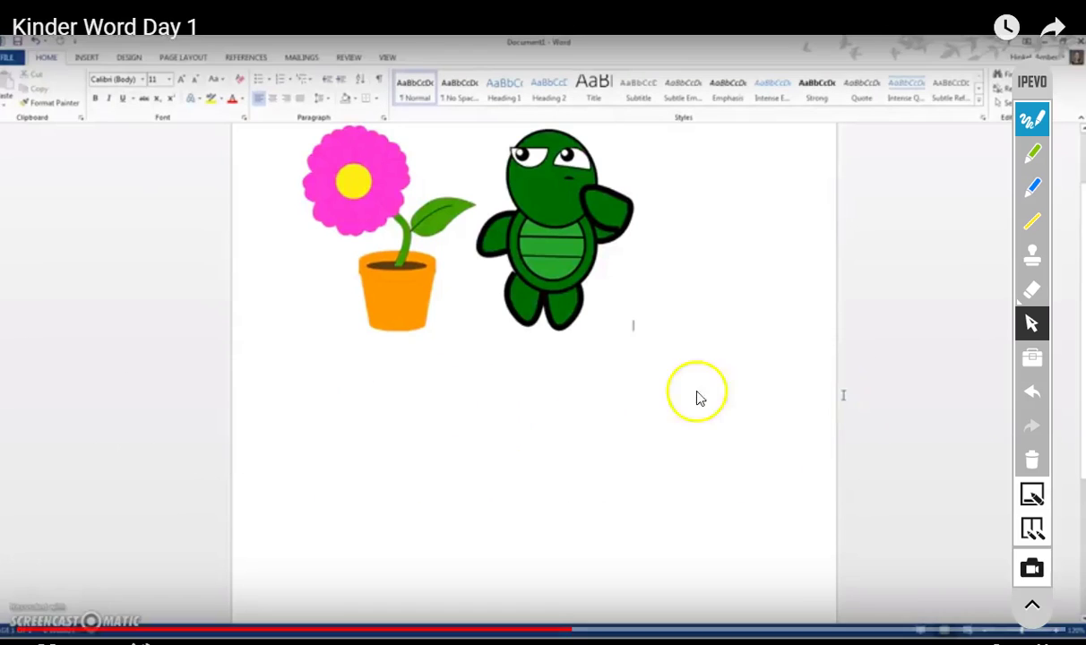
left_click(1032, 360)
left_click(994, 394)
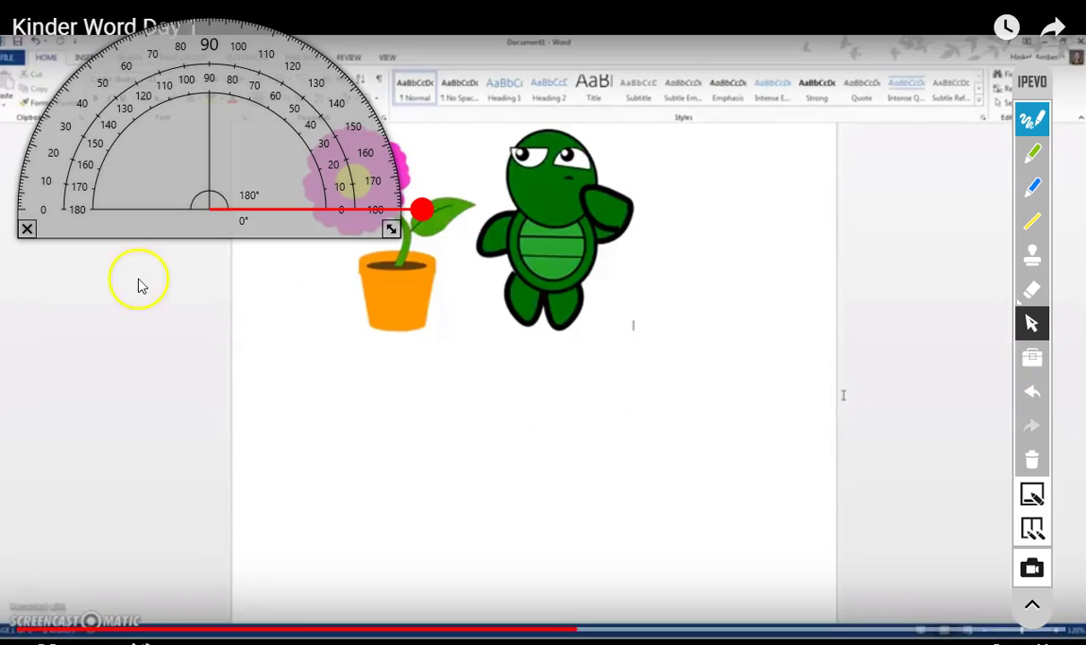
left_click_drag(242, 54, 351, 227)
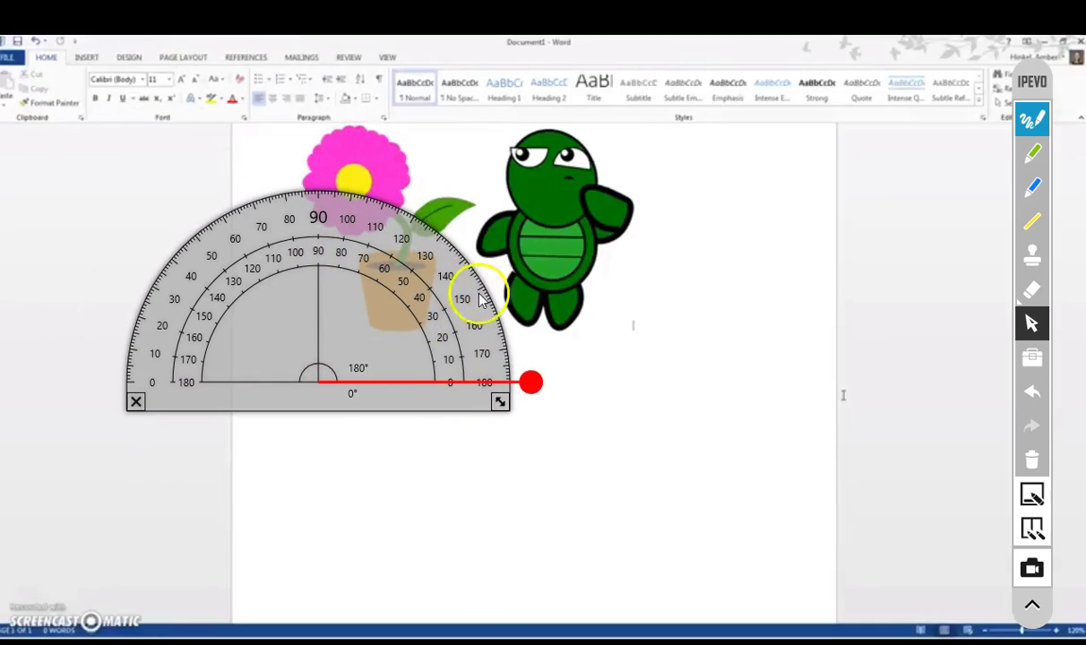
left_click_drag(528, 382, 515, 362)
left_click(135, 401)
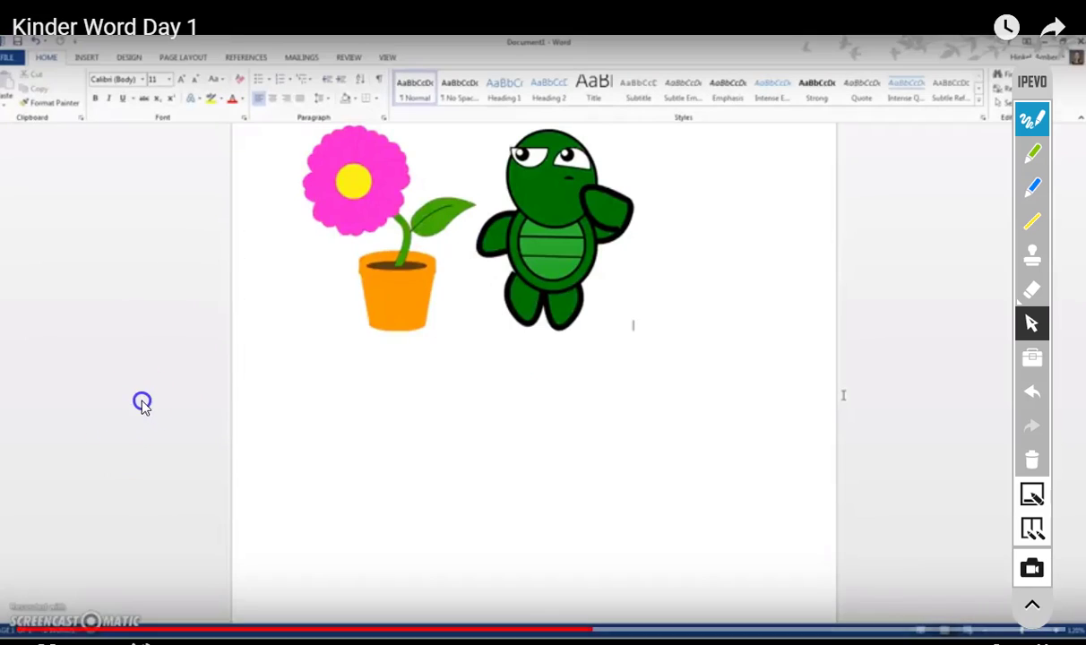
left_click(580, 388)
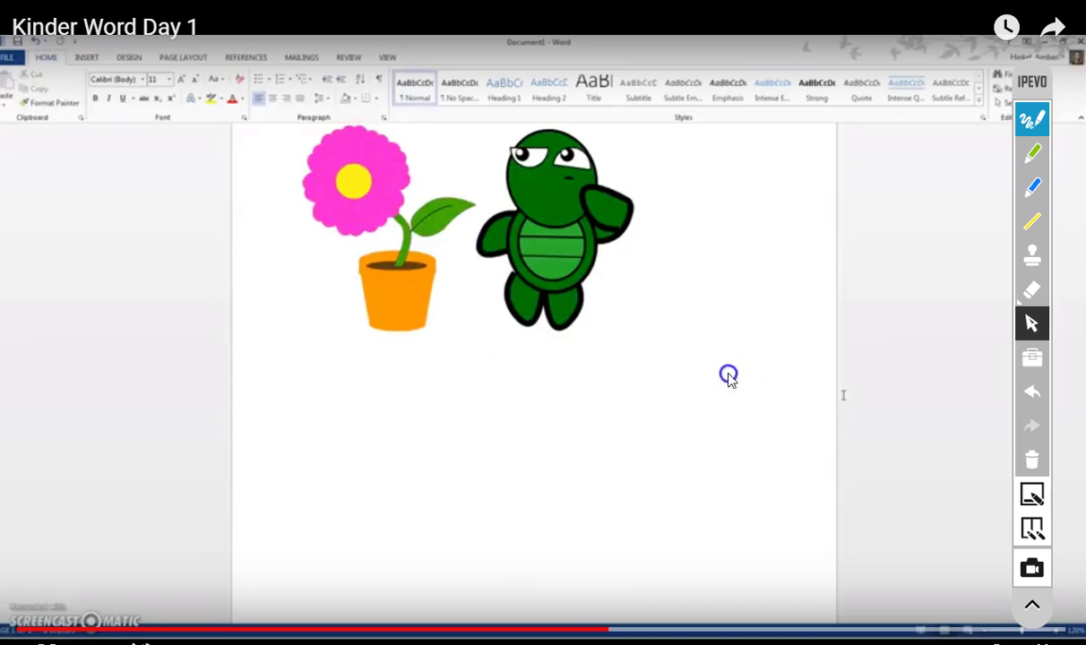
Spotlight the turtle's head, then the flower pot, resizing the circle, and end the spotlight.
left_click(1032, 362)
left_click(996, 430)
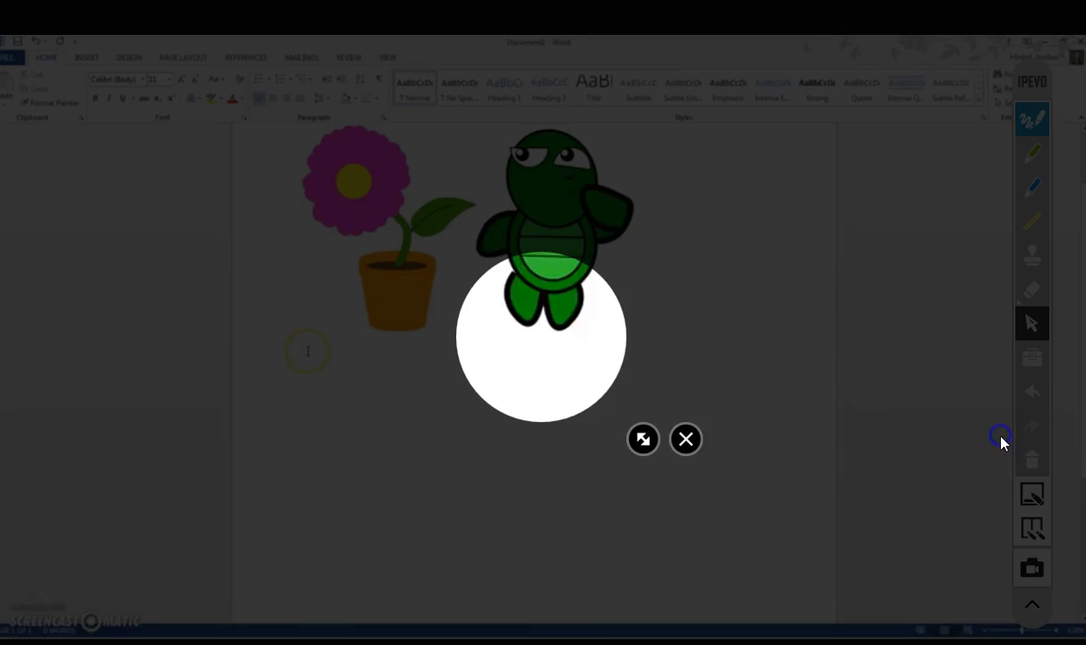
left_click_drag(645, 351, 622, 206)
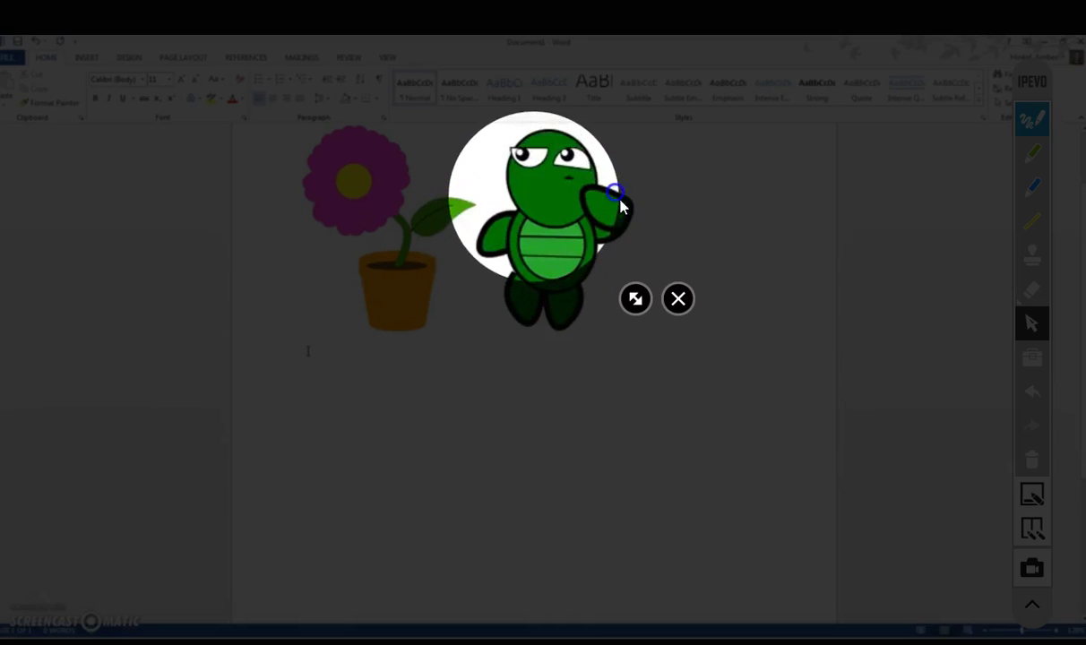
left_click_drag(633, 301, 700, 363)
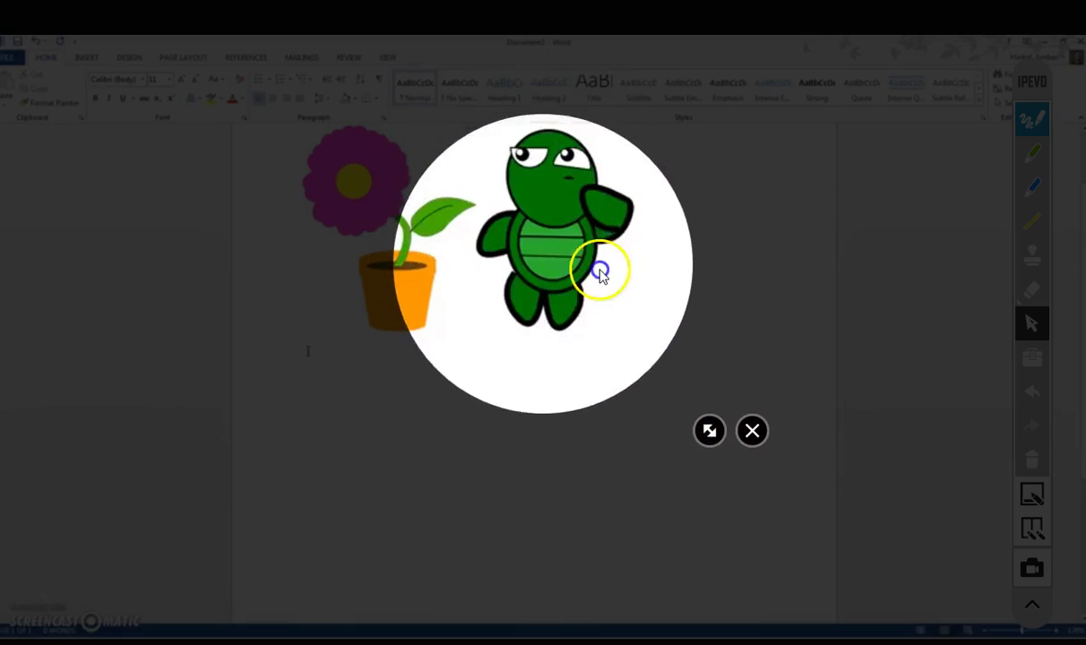
left_click_drag(600, 273, 406, 403)
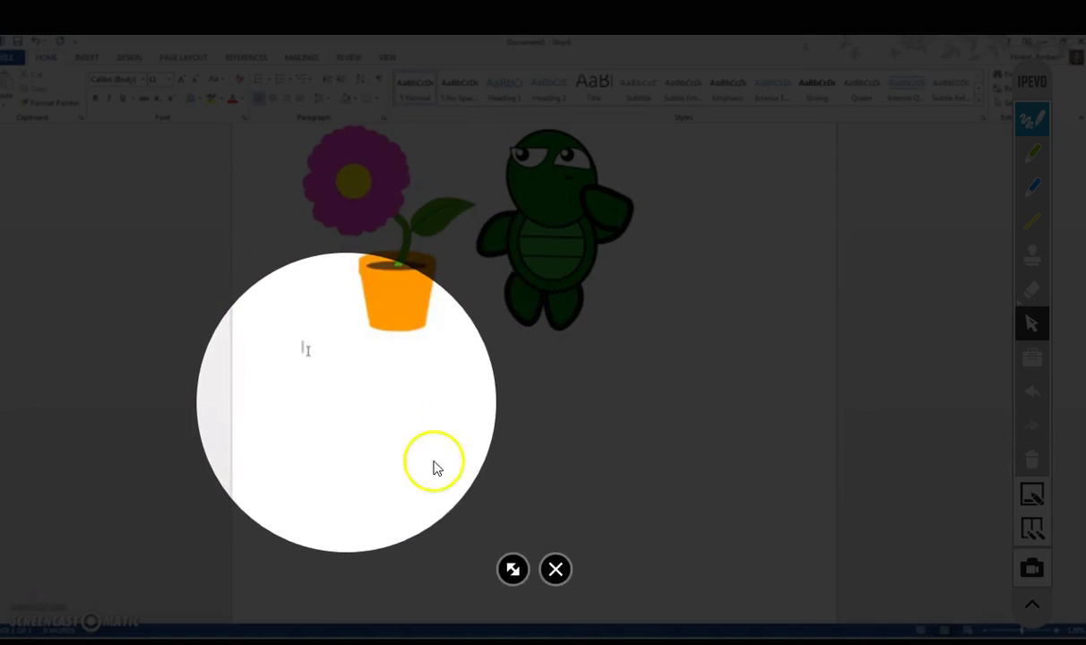
left_click_drag(516, 581, 356, 366)
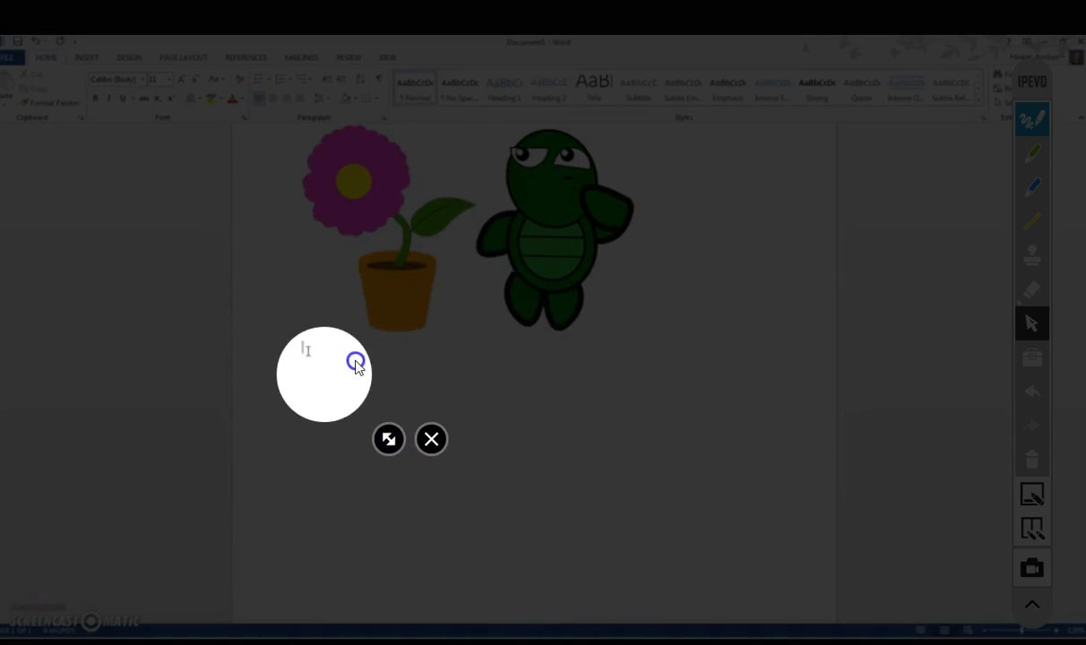
left_click(431, 439)
Magnify the flower and ribbon area, close the magnifier, and start a screen capture.
left_click(1030, 351)
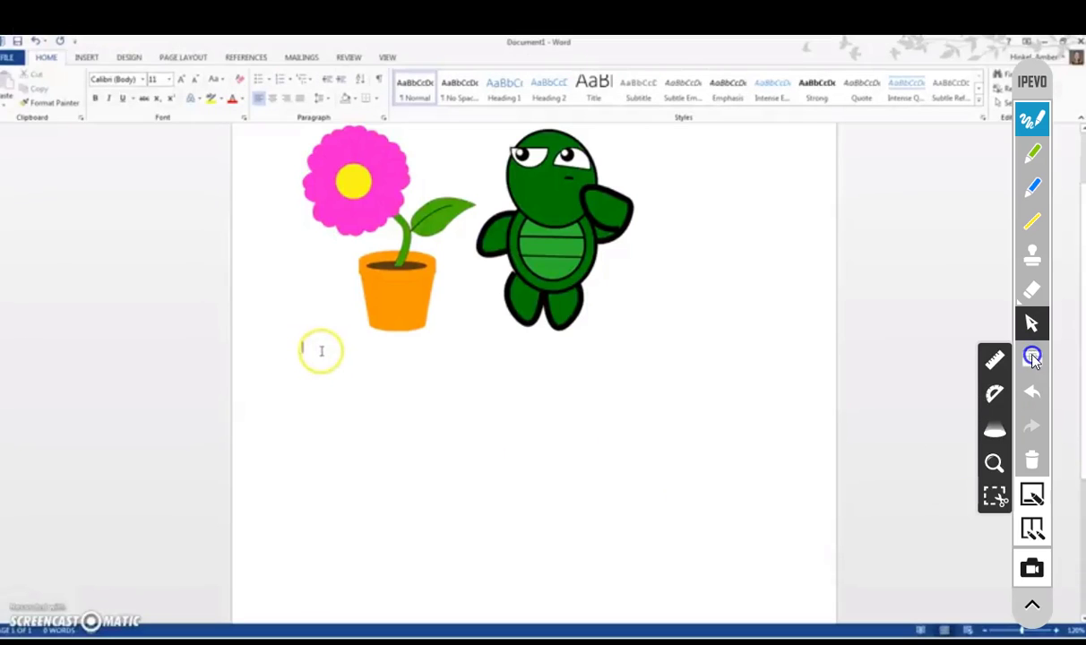
left_click(990, 466)
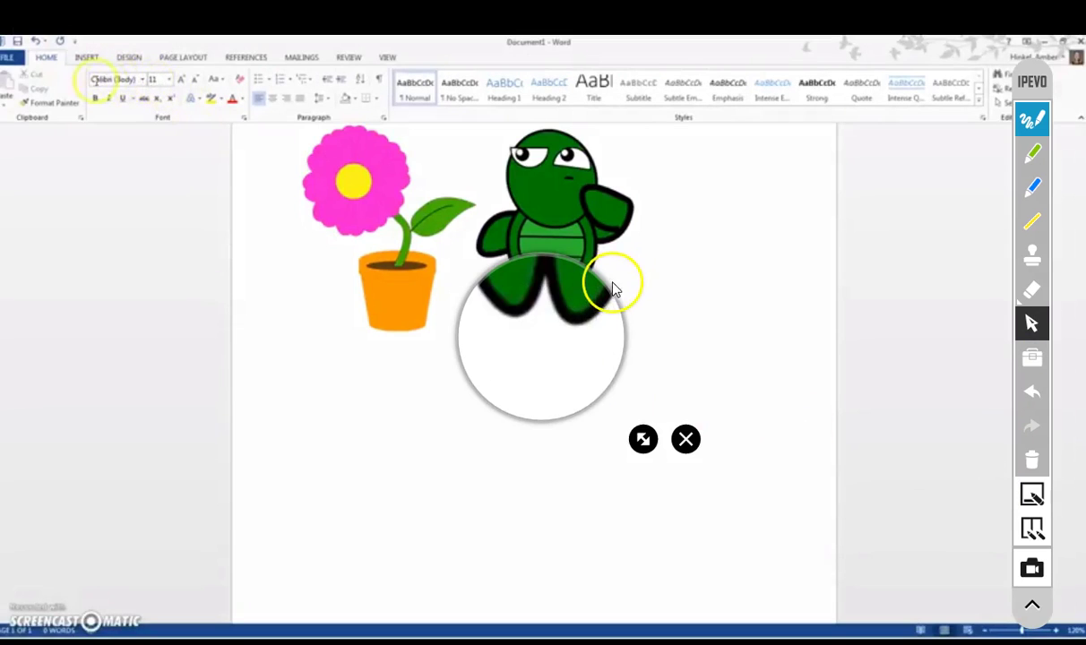
left_click_drag(595, 276, 188, 59)
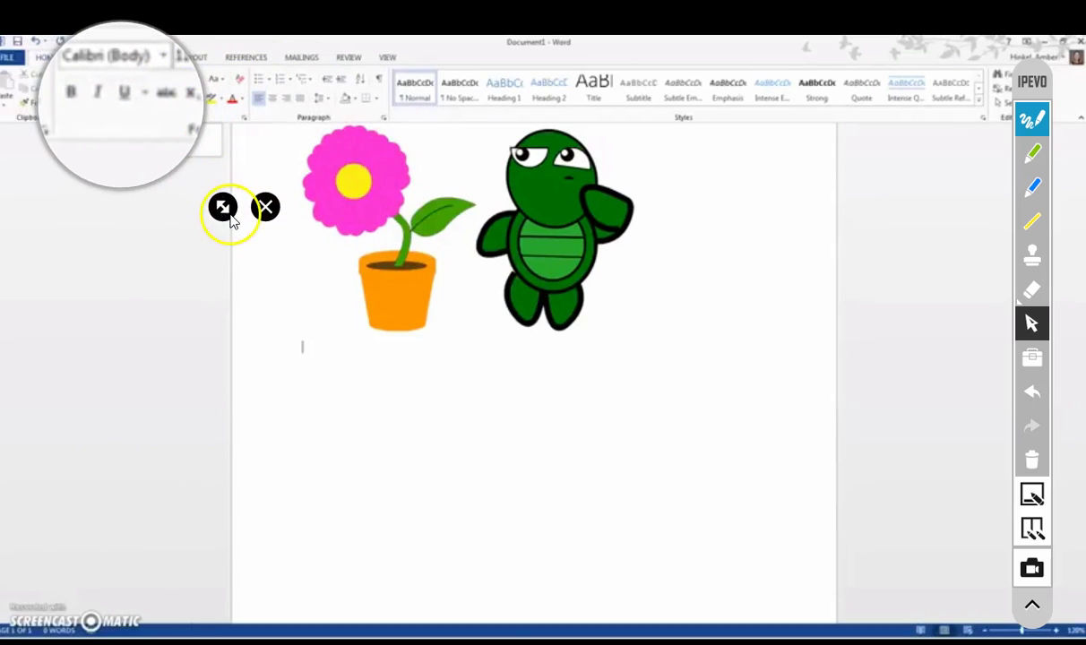
left_click_drag(228, 217, 206, 202)
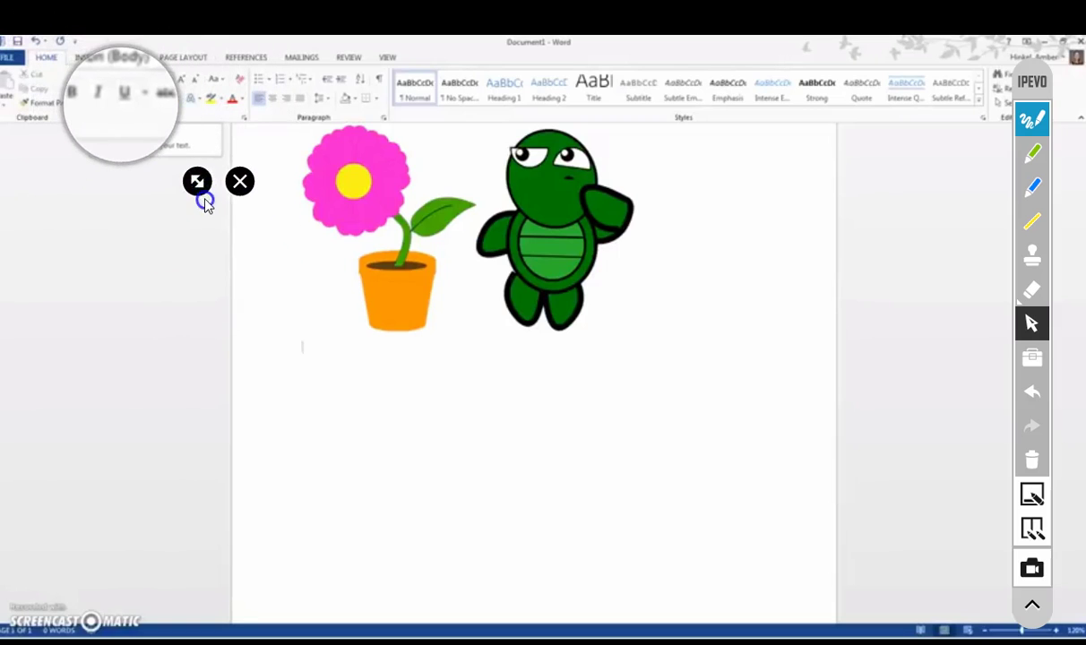
left_click(240, 183)
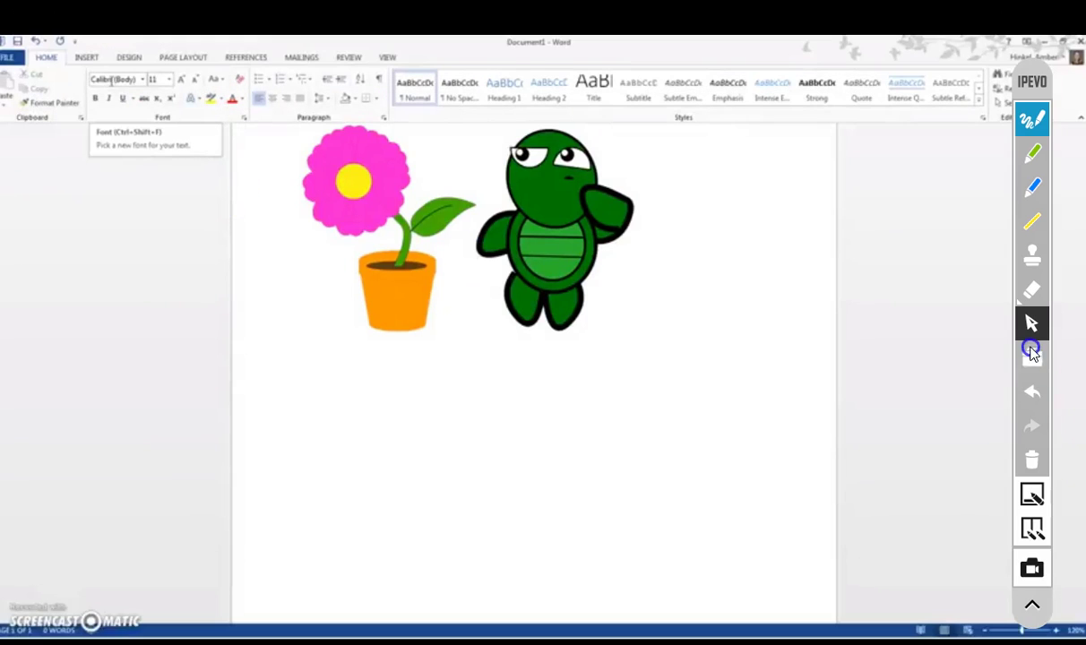
left_click(1031, 357)
left_click(995, 496)
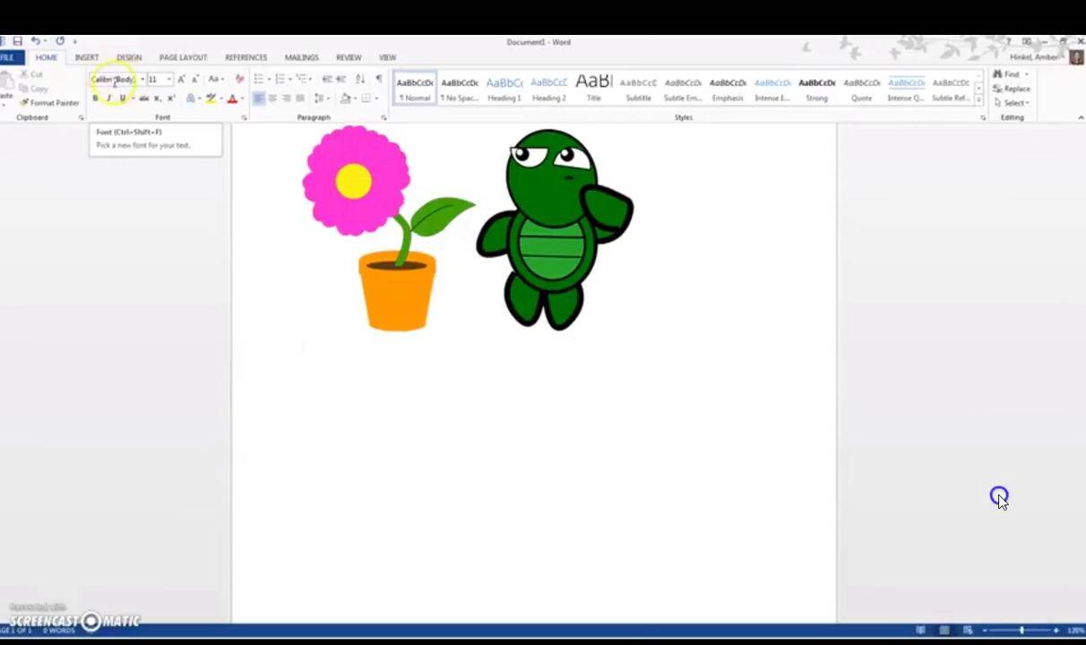
Select a tiny region of the page for capture, then cancel the capture.
left_click(661, 460)
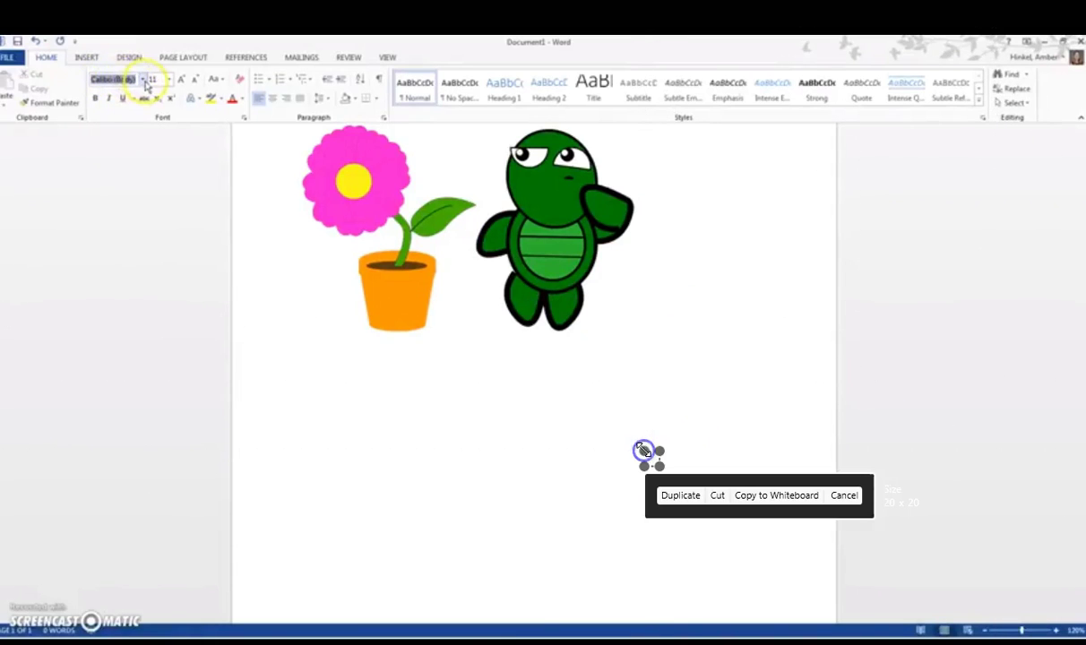
left_click(847, 496)
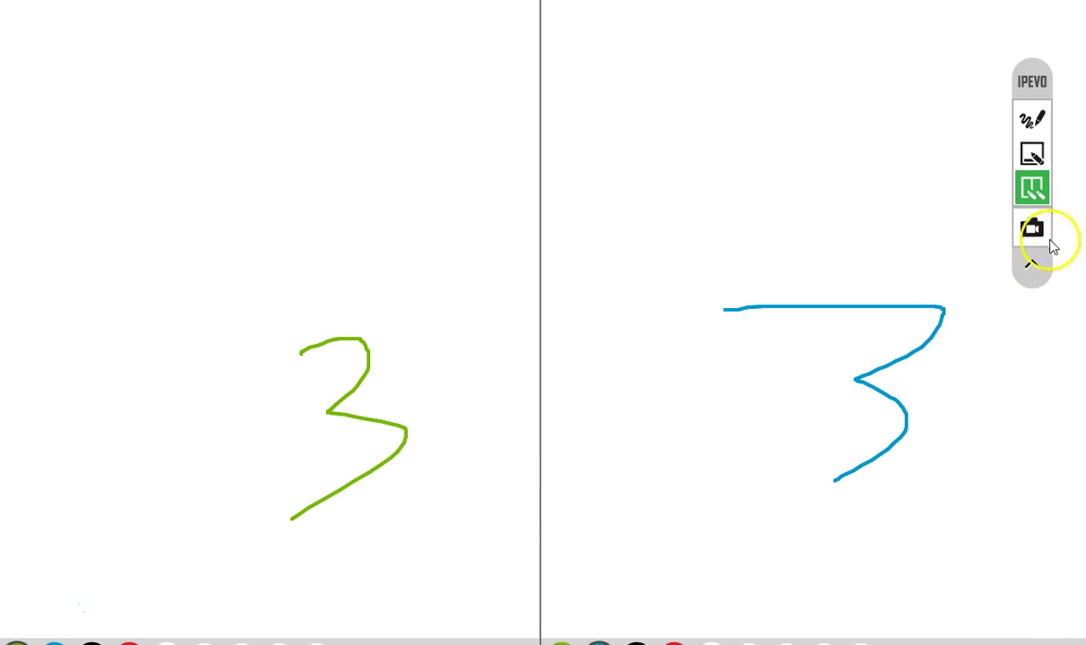
Collapse and re-expand the toolbar, then show the Screenshot / Screen Recording options.
left_click(1035, 262)
left_click(1035, 130)
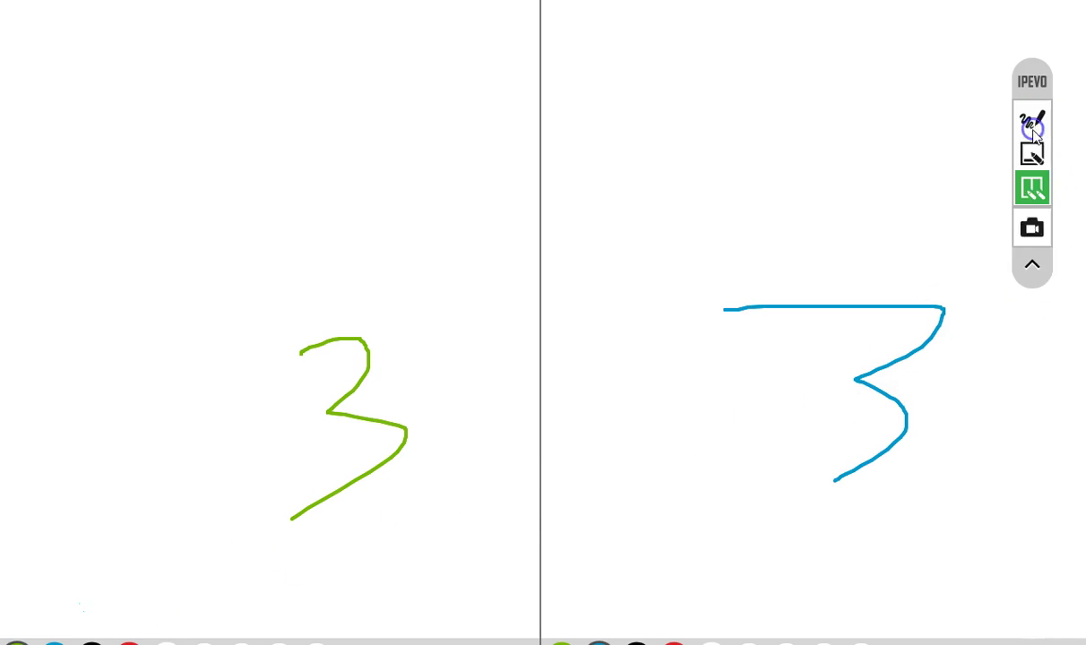
left_click(1039, 238)
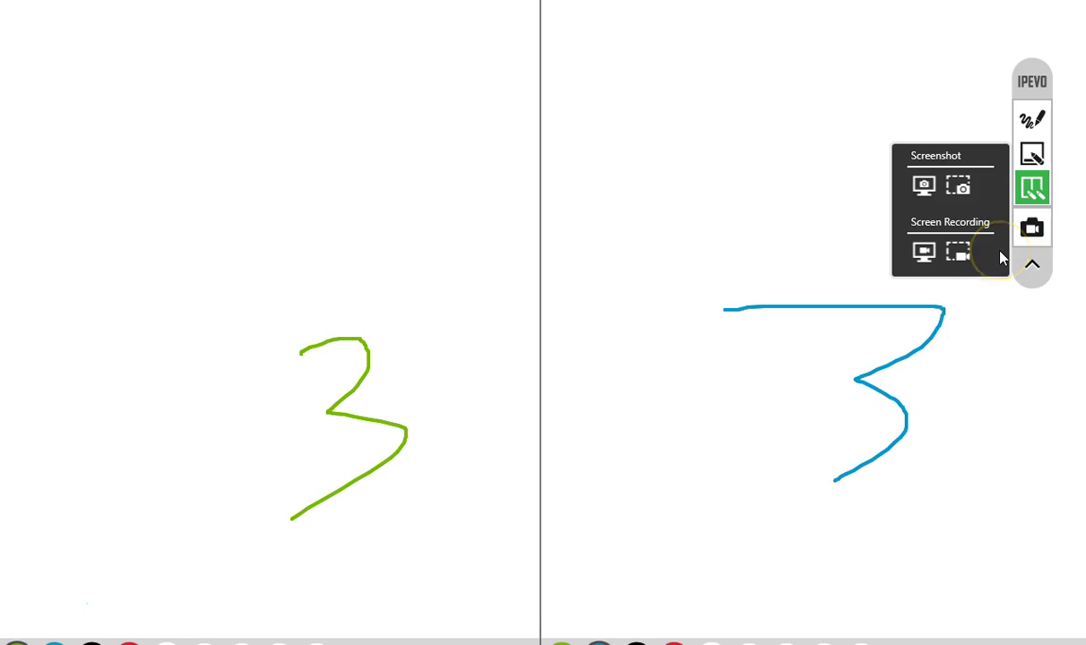
left_click(963, 258)
Close the capture options, pause the Kinder Word Day 1 video at 5:09 and exit fullscreen.
left_click(1032, 265)
left_click(1037, 129)
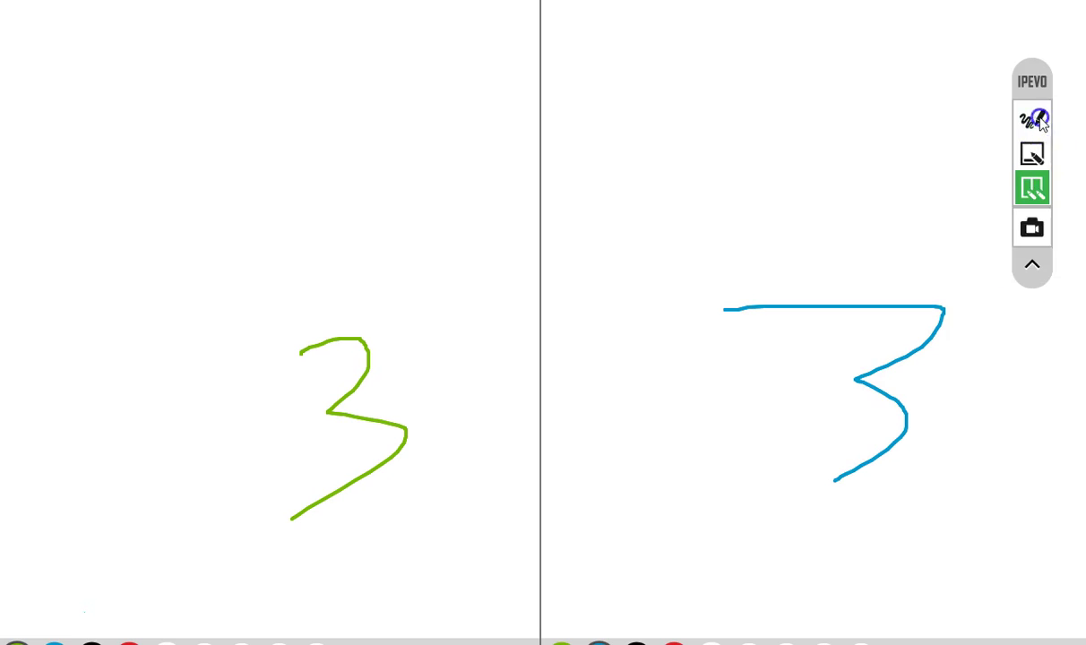
type("Plants")
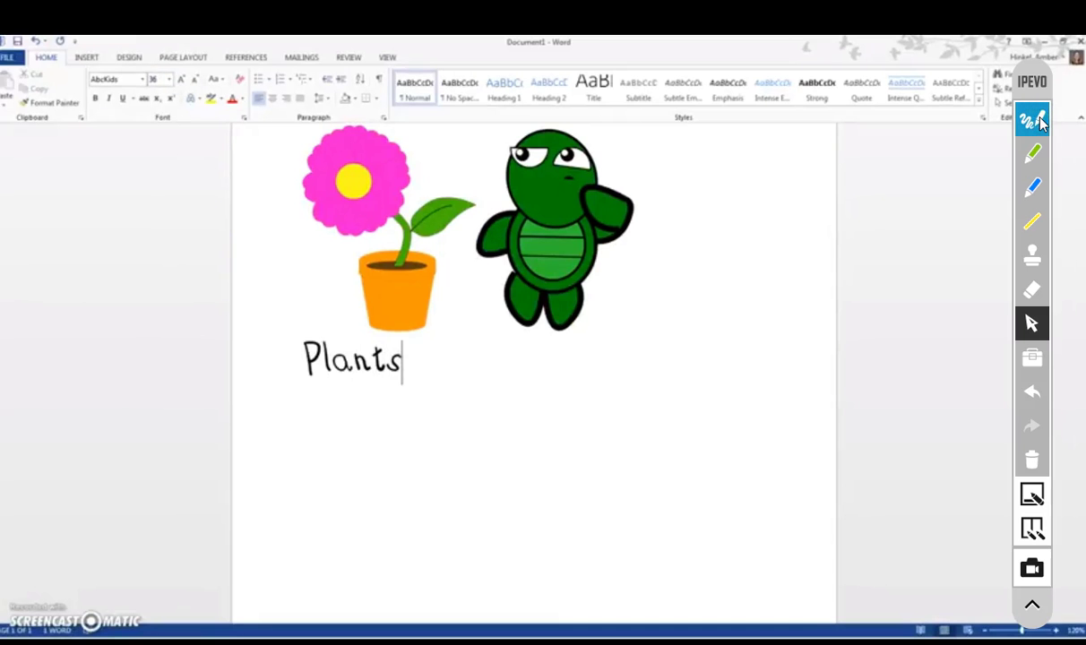
key("BackSpace")
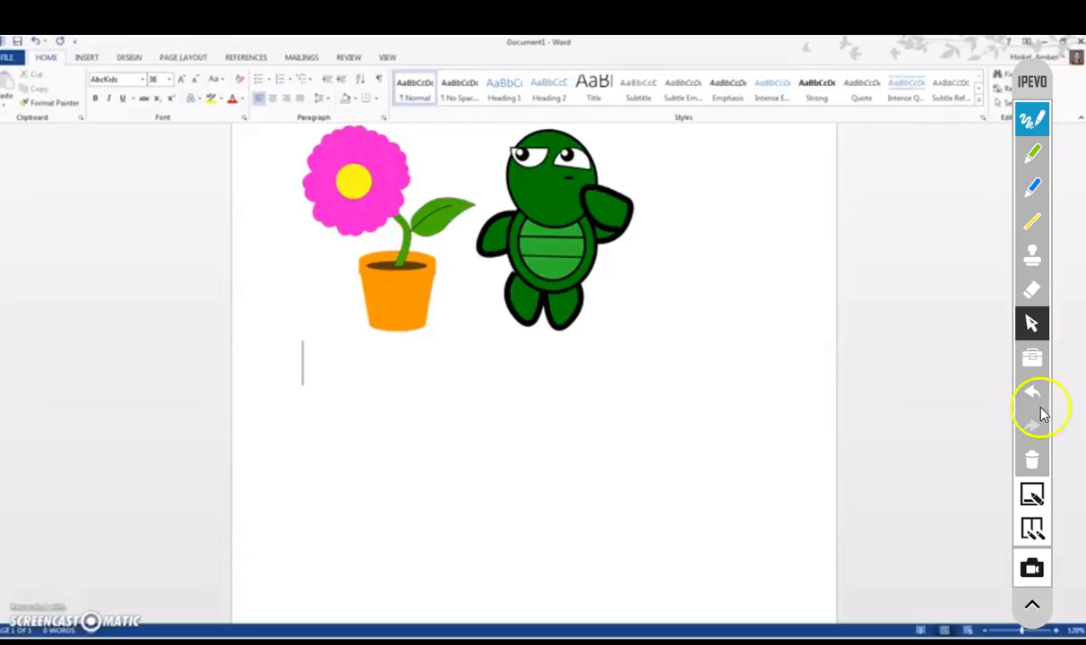
left_click(918, 152)
key("Escape")
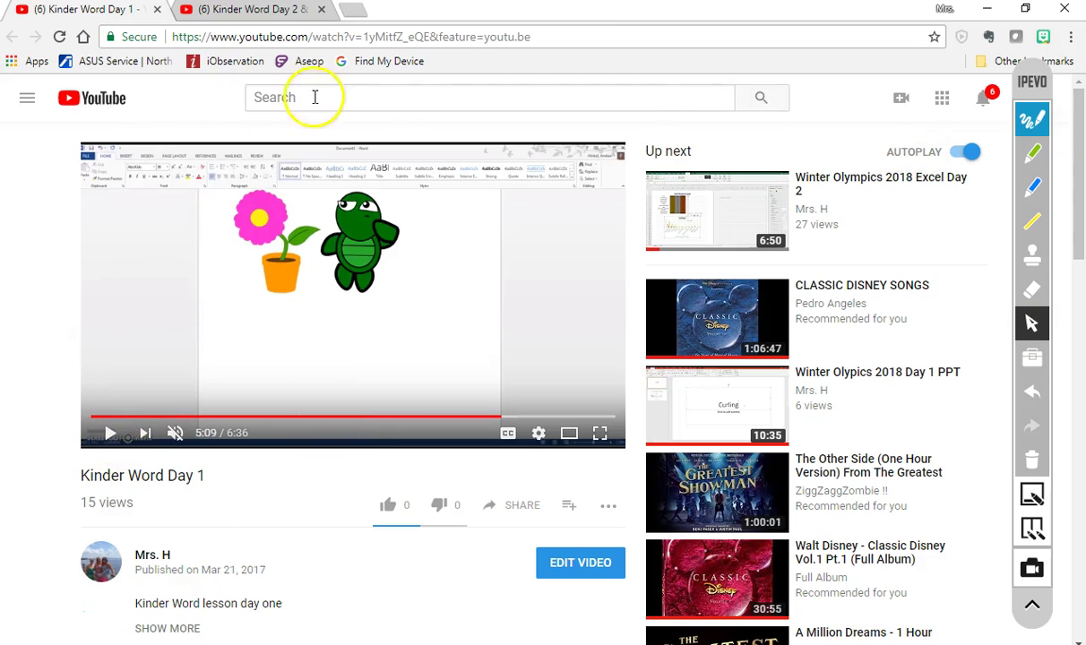
In a new Google tab, circle a page tile in green.
left_click(354, 9)
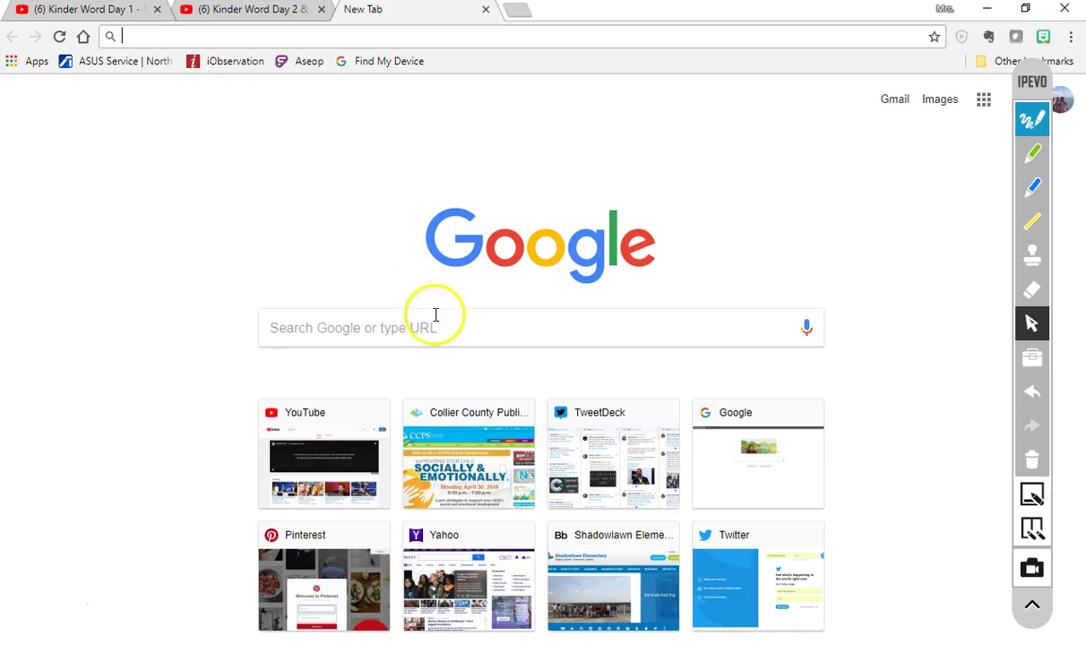
left_click(437, 327)
left_click(1032, 153)
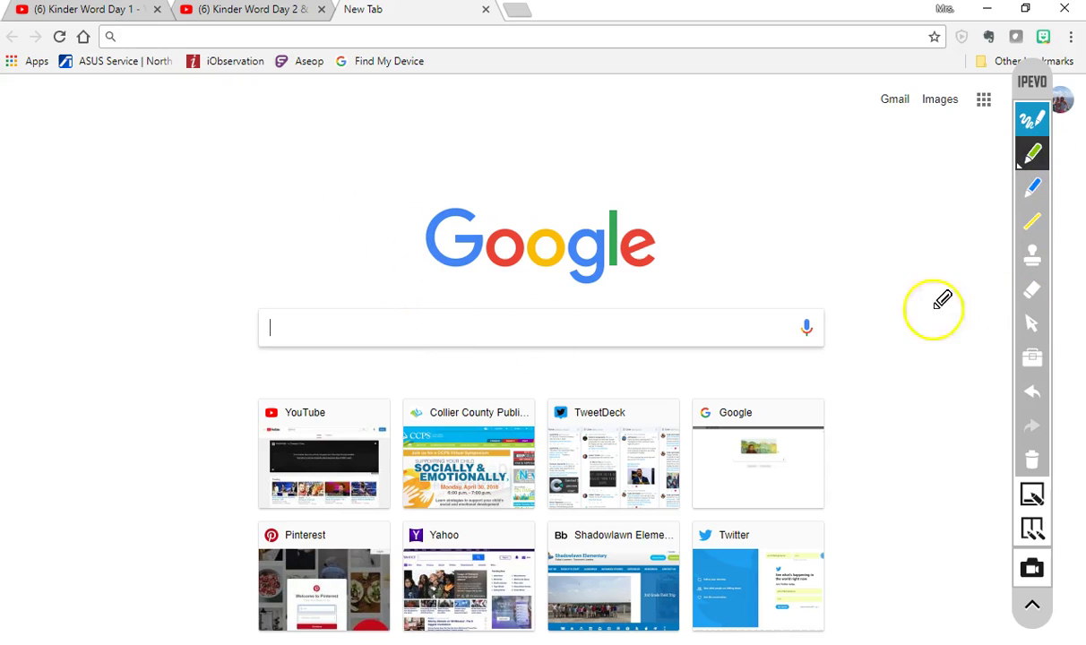
mouse_move(822, 384)
left_mouse_down()
mouse_move(882, 317)
mouse_move(833, 363)
left_mouse_up()
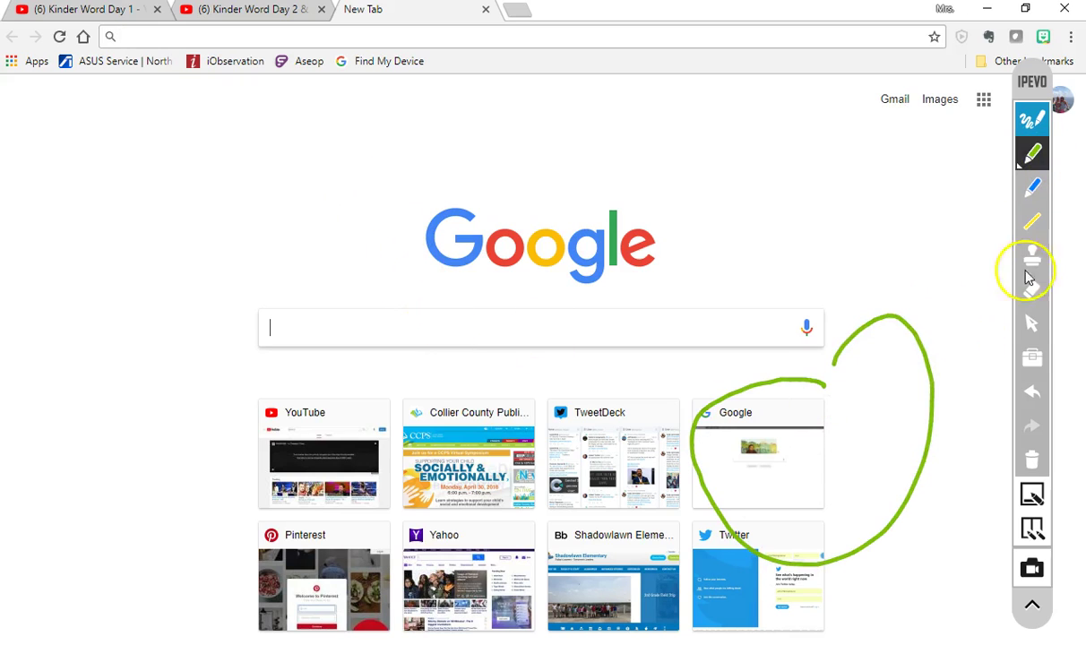
Circle the TweetDeck tile in blue, then clear annotations over the Kinder Word Day 2 & 3 tab.
left_click(1034, 187)
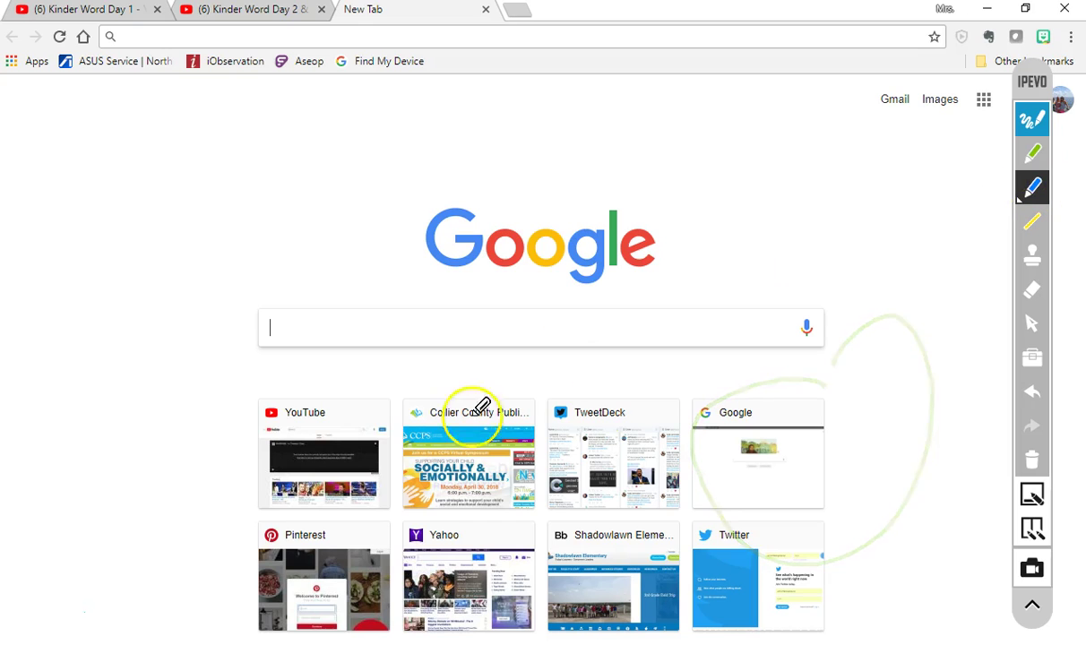
mouse_move(604, 397)
left_mouse_down()
mouse_move(530, 436)
mouse_move(574, 398)
left_mouse_up()
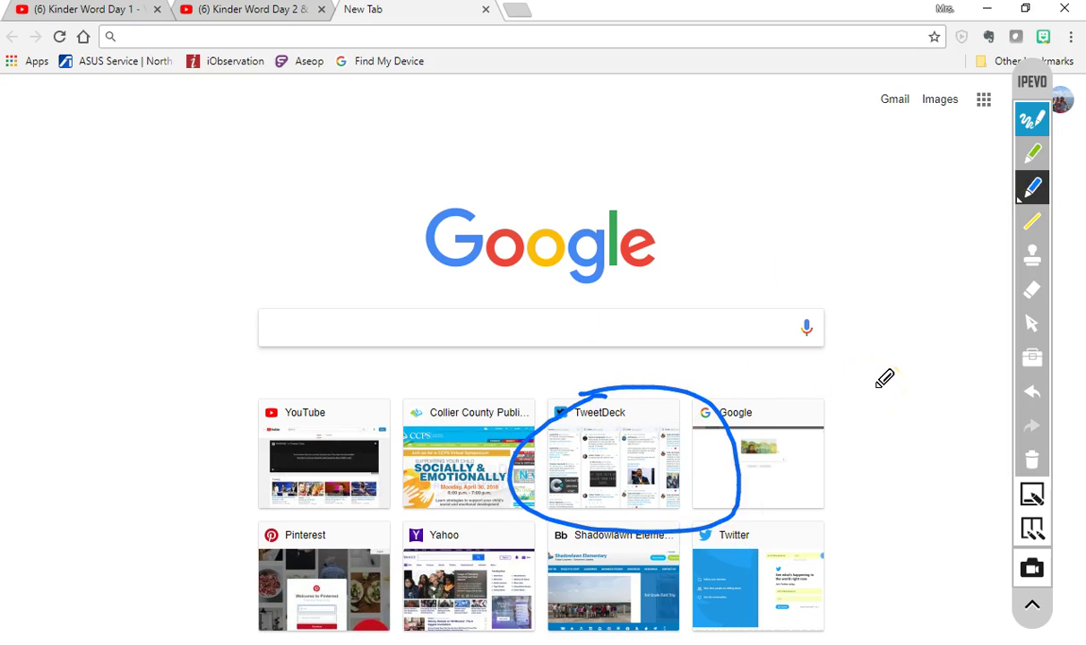
left_click(1031, 323)
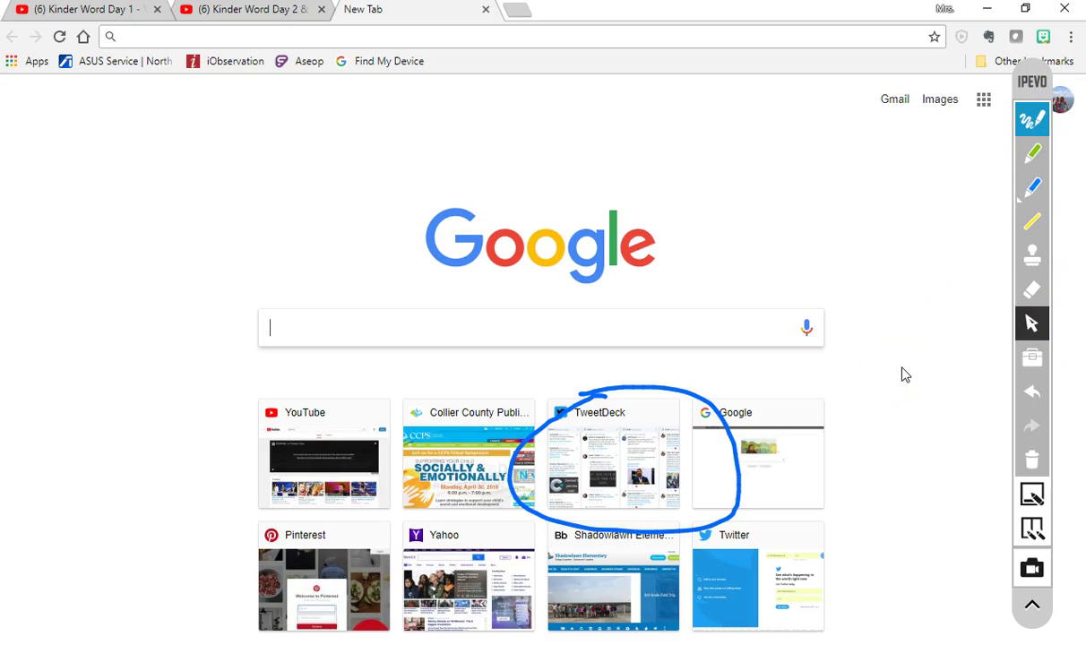
left_click(276, 16)
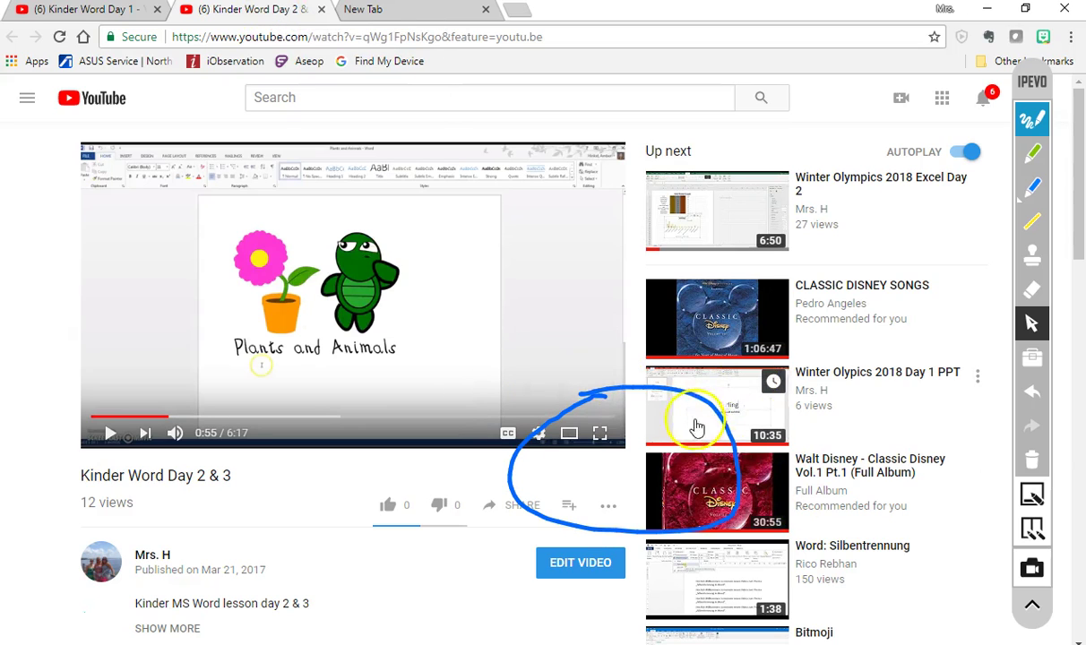
left_click(1037, 462)
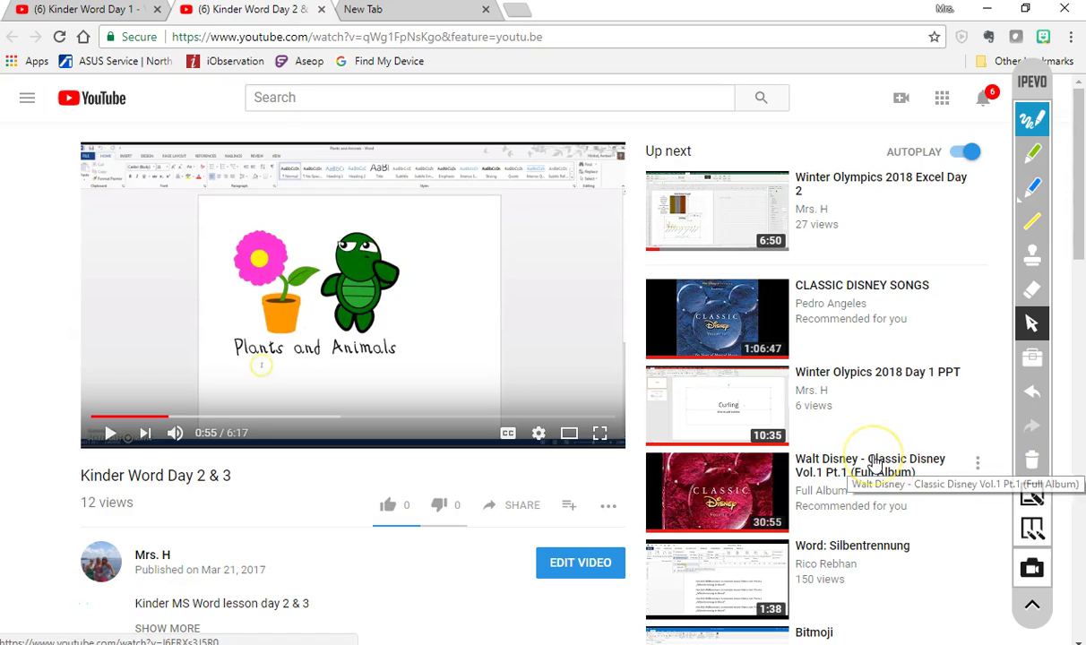
Launch IPEVO Presenter from the desktop and dismiss its update prompt to show the Ziggi-HD Plus live view.
left_click(986, 8)
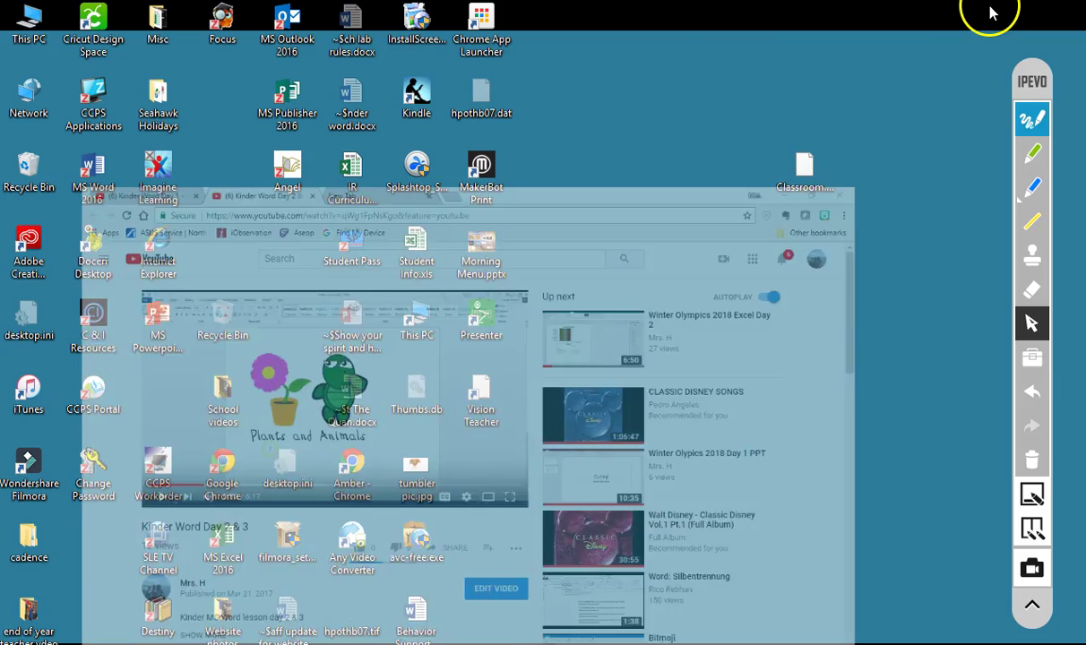
left_click(488, 322)
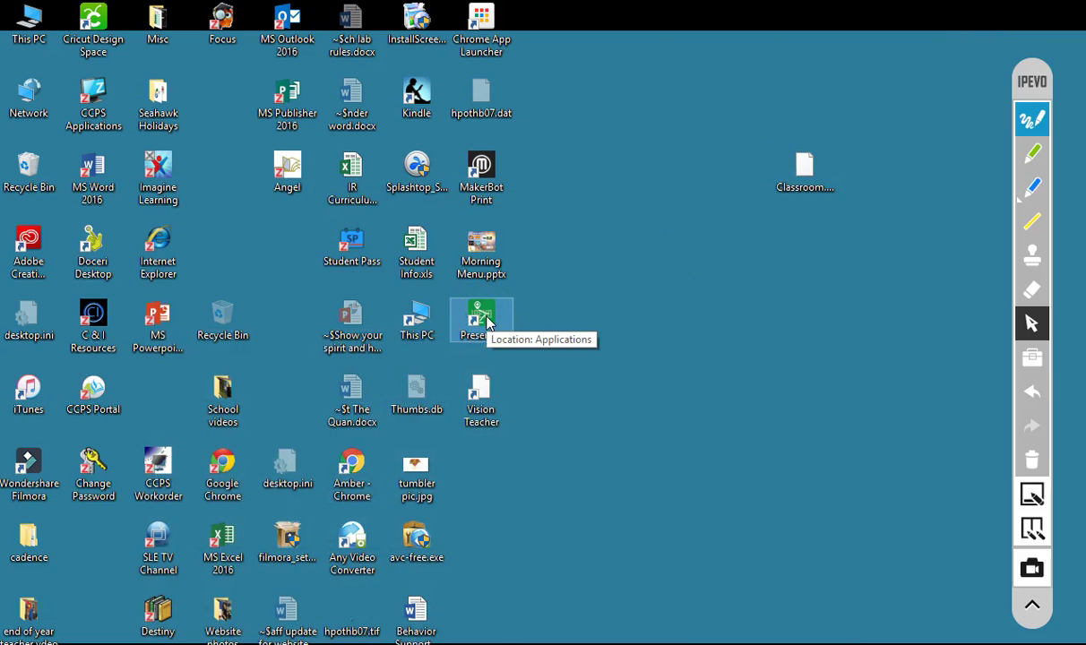
double_click(487, 321)
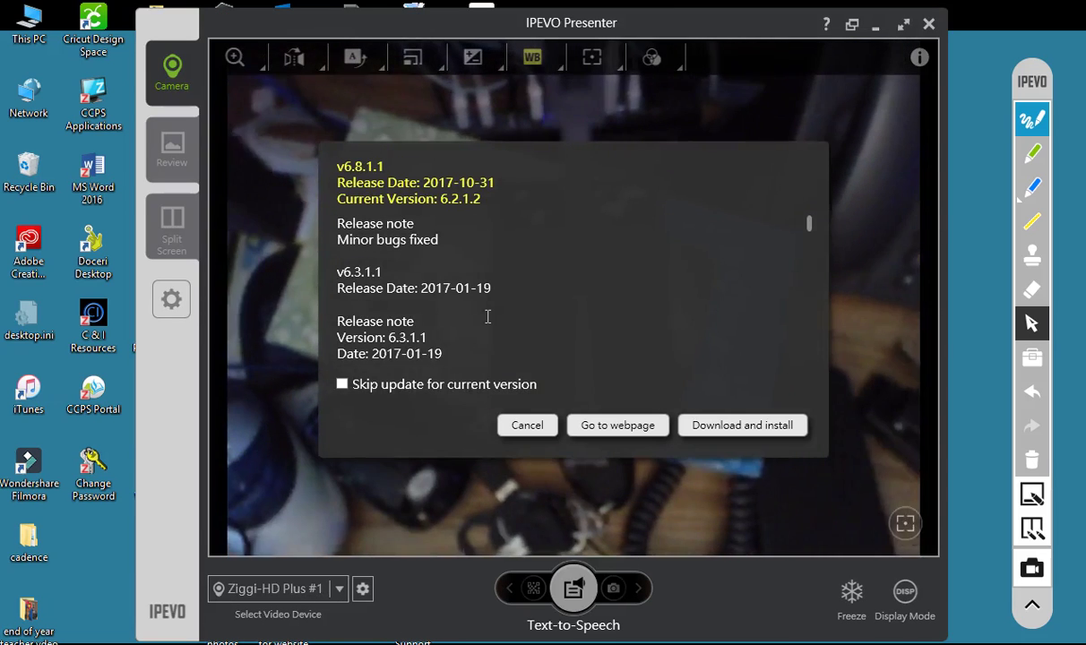
left_click(529, 304)
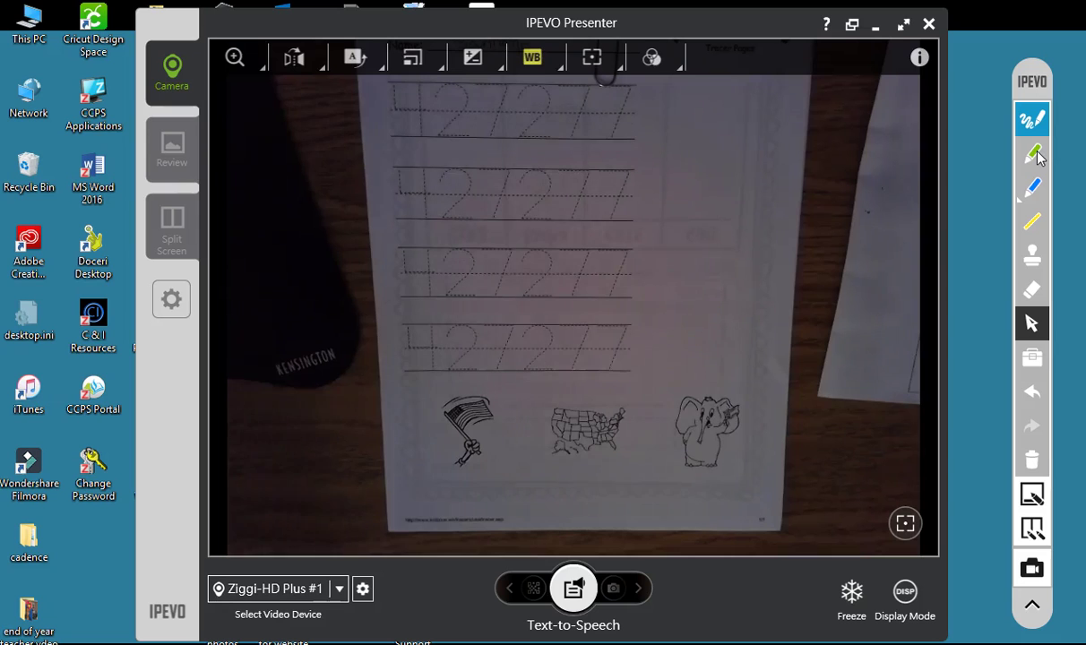
Draw a blue 4 beside the traced 12s, then circle the second row's dashed 2s in green.
left_click(1034, 187)
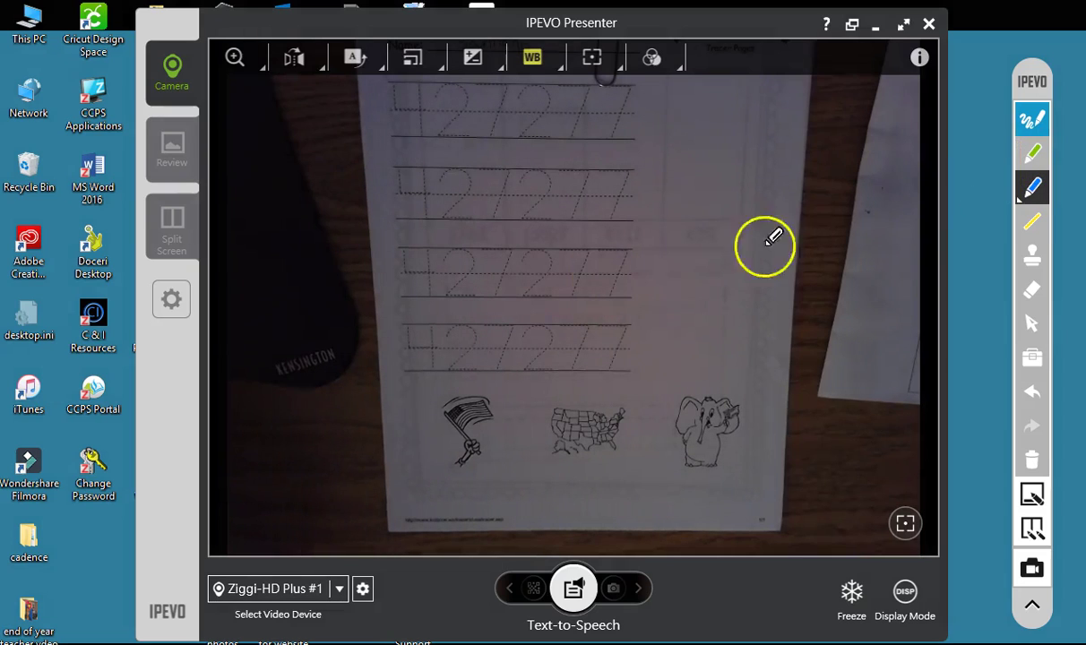
left_click_drag(400, 168, 400, 189)
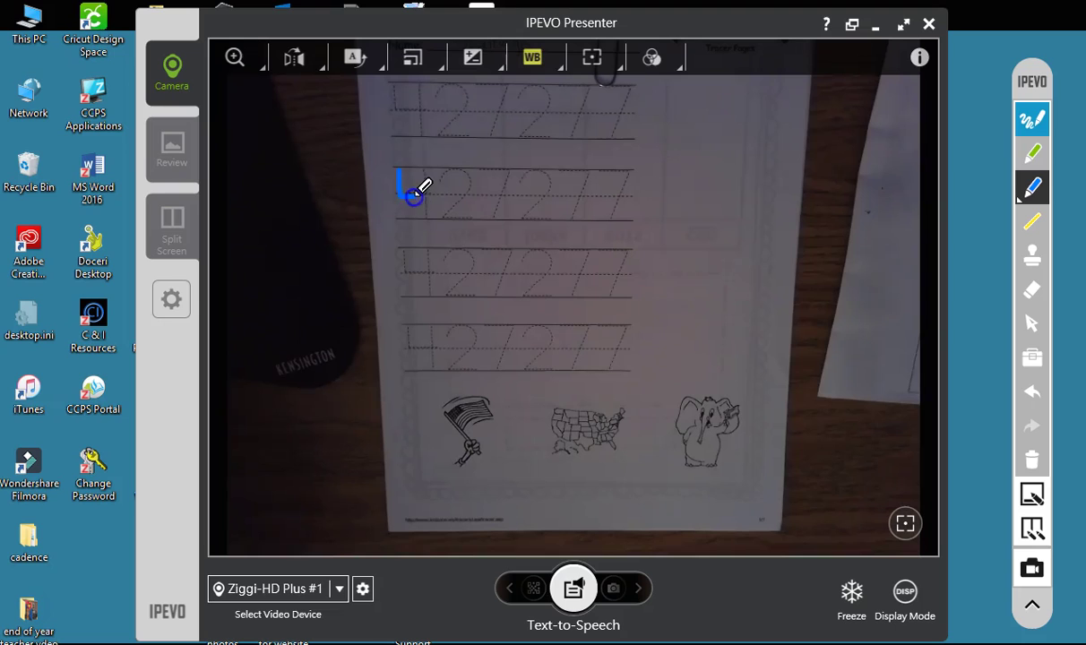
left_click(423, 180)
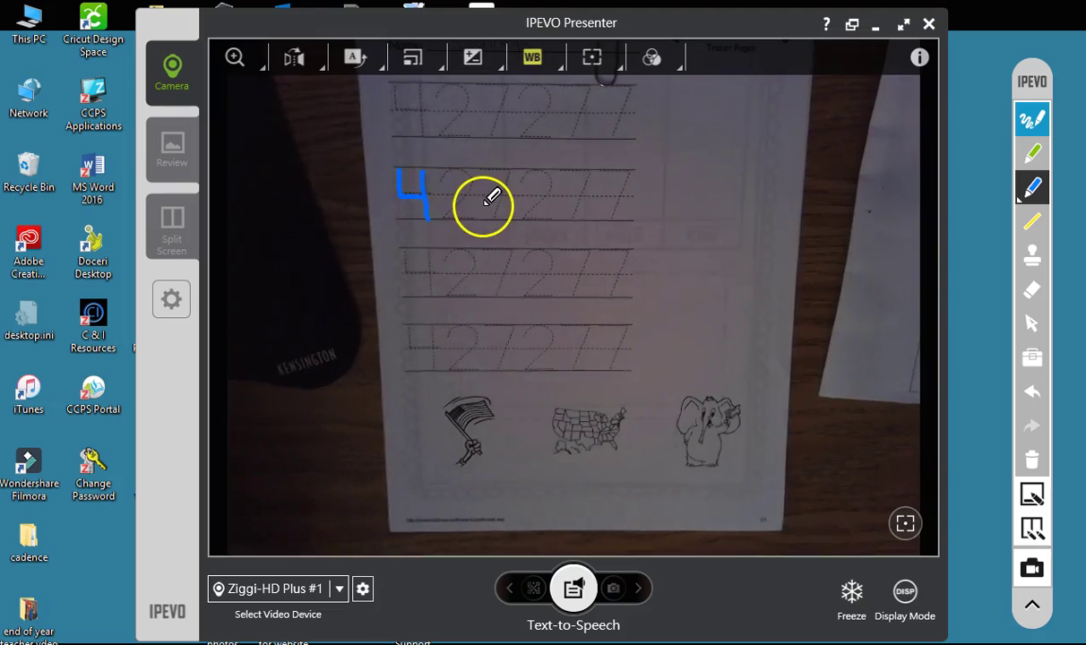
left_click(1028, 154)
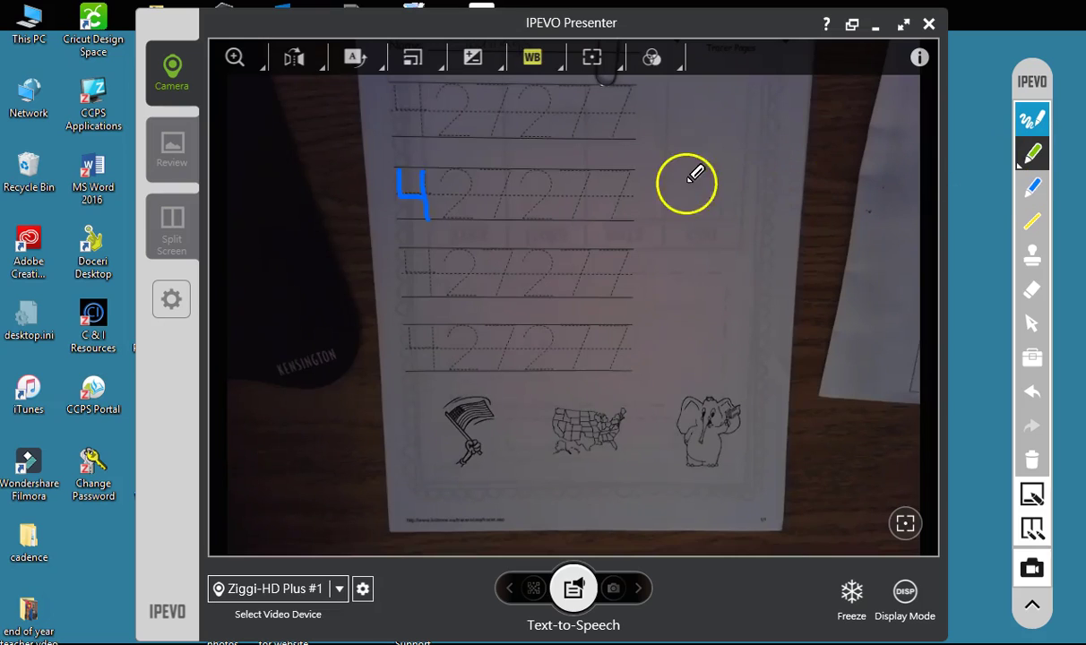
mouse_move(686, 185)
left_mouse_down()
mouse_move(577, 157)
mouse_move(649, 141)
mouse_move(601, 141)
left_mouse_up()
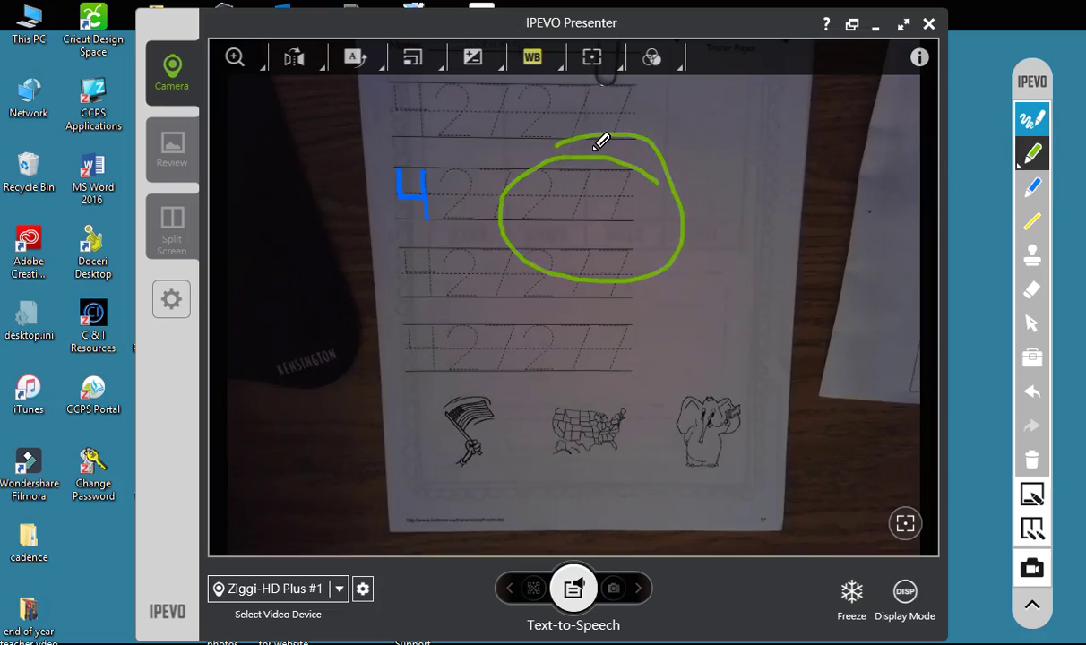